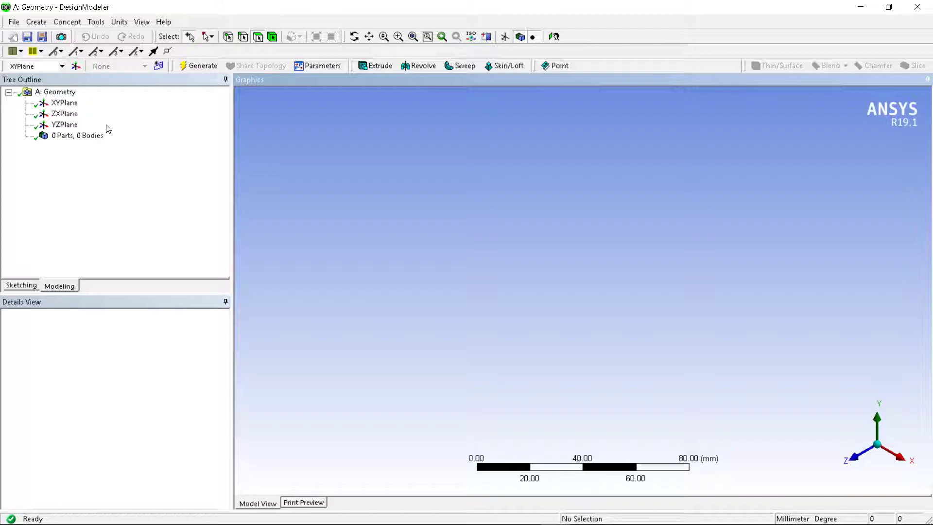
- Face the XY plane with Look At and enter Sketching mode
left_click(64, 103)
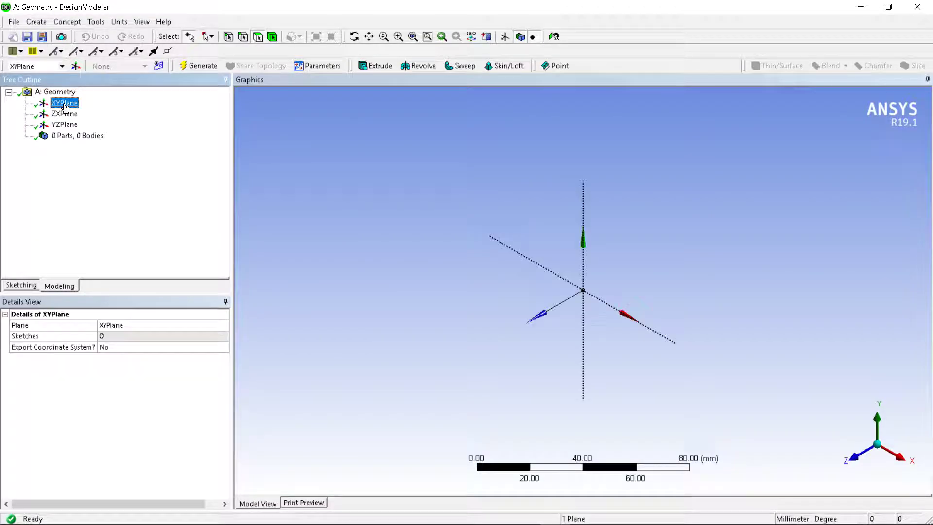
right_click(64, 105)
left_click(86, 111)
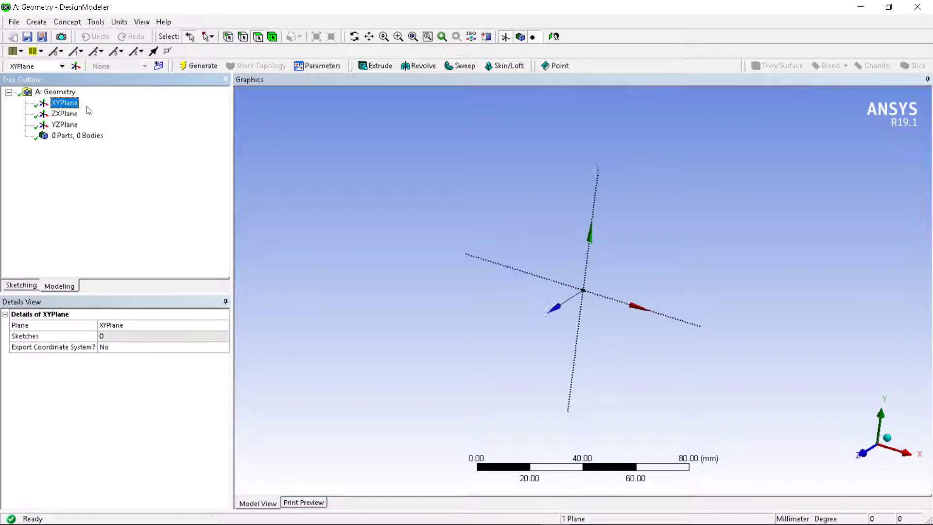
left_click(10, 284)
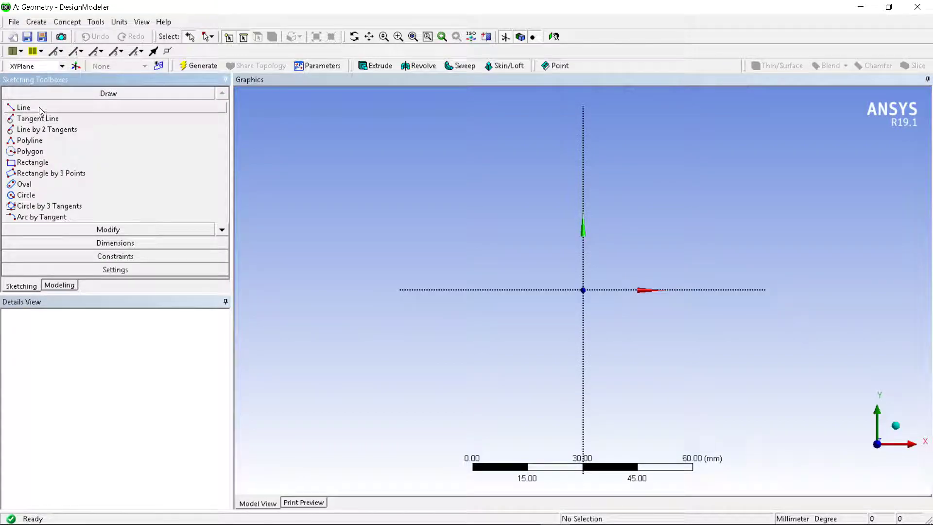
- Draw a slanted line from the top of the Y axis, then polyline vertices down to the Y axis
left_click(39, 107)
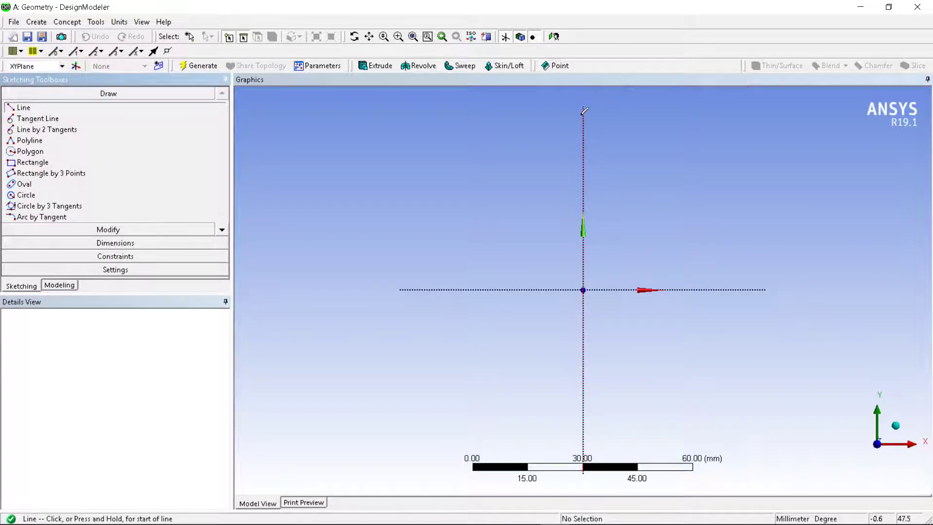
left_click(583, 114)
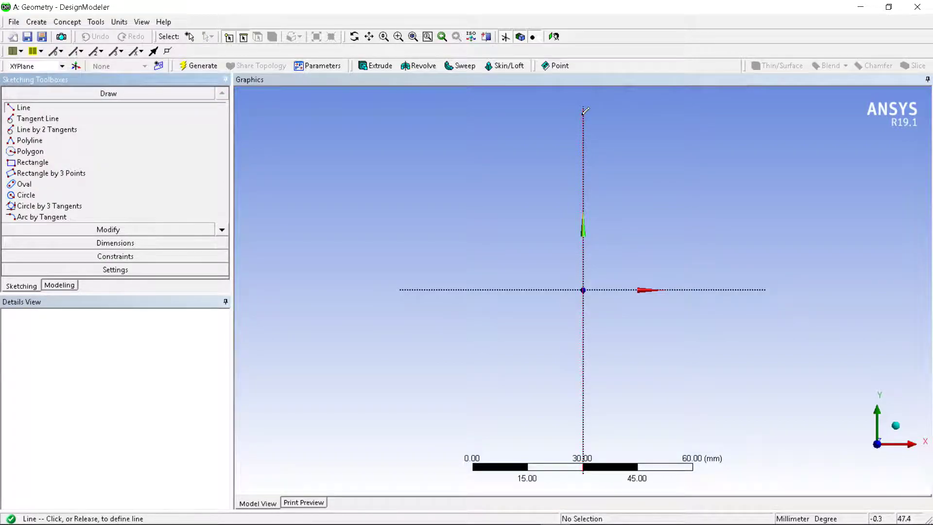
left_click(632, 171)
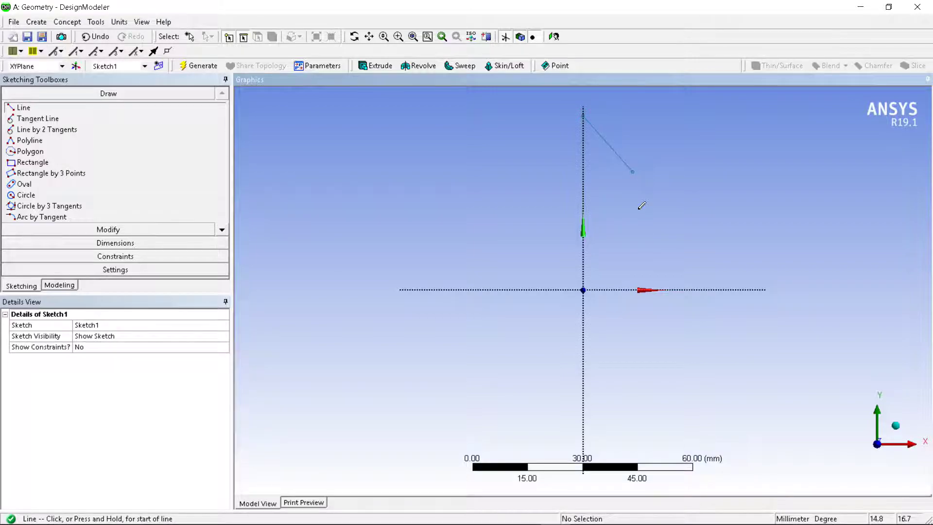
left_click(47, 141)
left_click(628, 196)
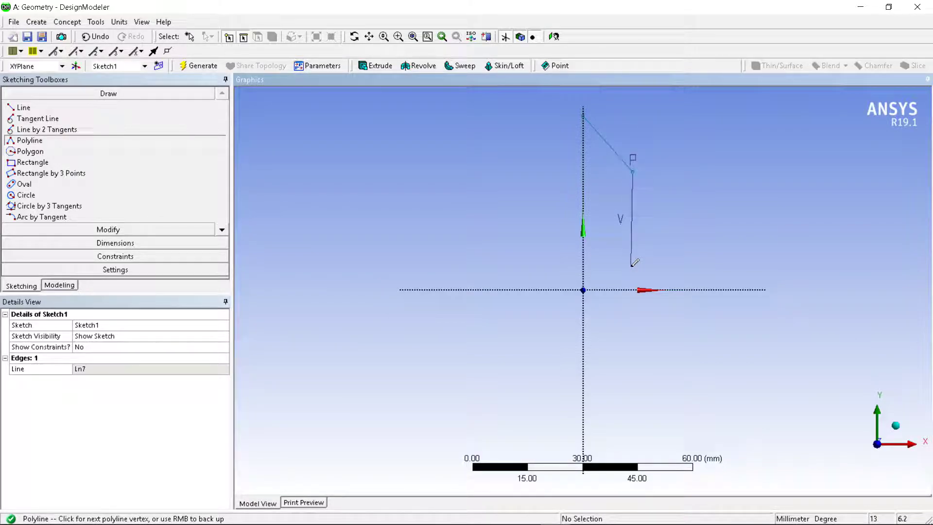
left_click(656, 268)
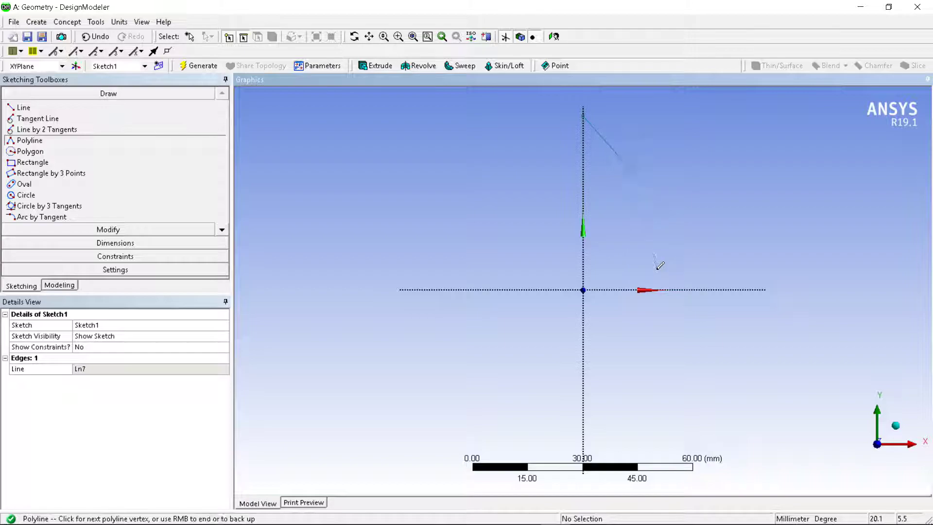
left_click(656, 348)
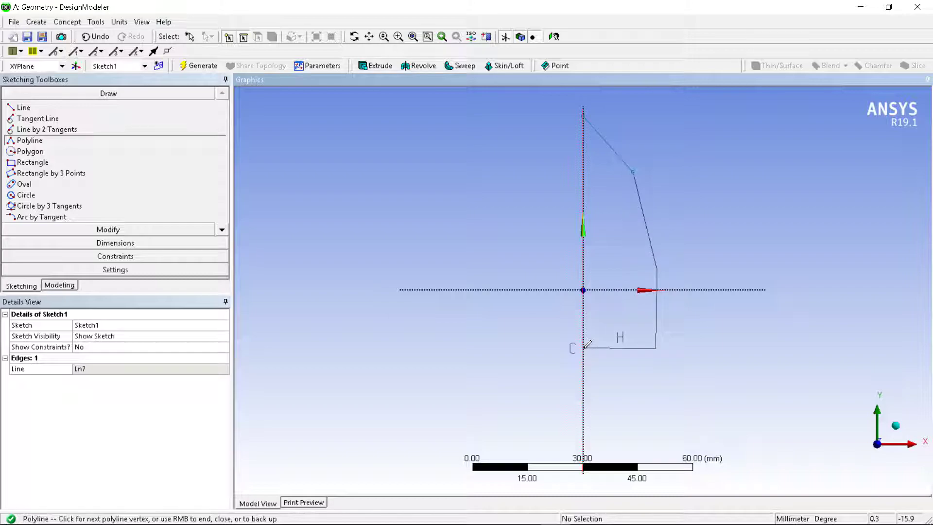
left_click(584, 348)
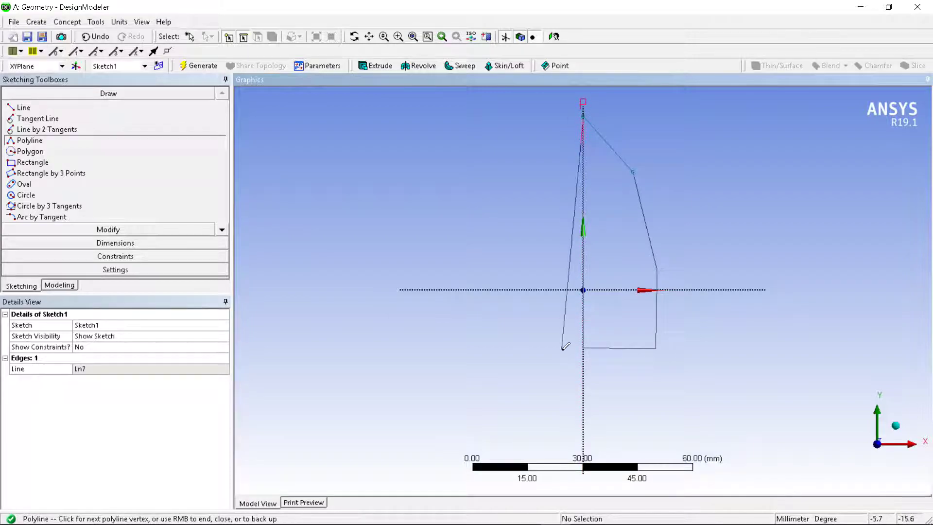
- Close the polyline back to the top point on the Y axis, completing the five-sided profile
scroll(562, 350, "down", 2)
scroll(568, 319, "up", 1)
left_click(583, 144)
right_click(530, 178)
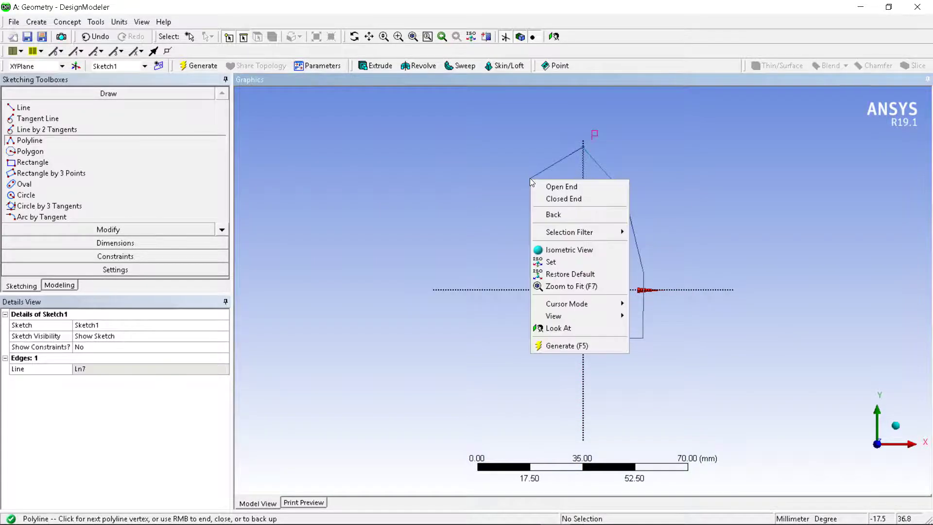
left_click(566, 199)
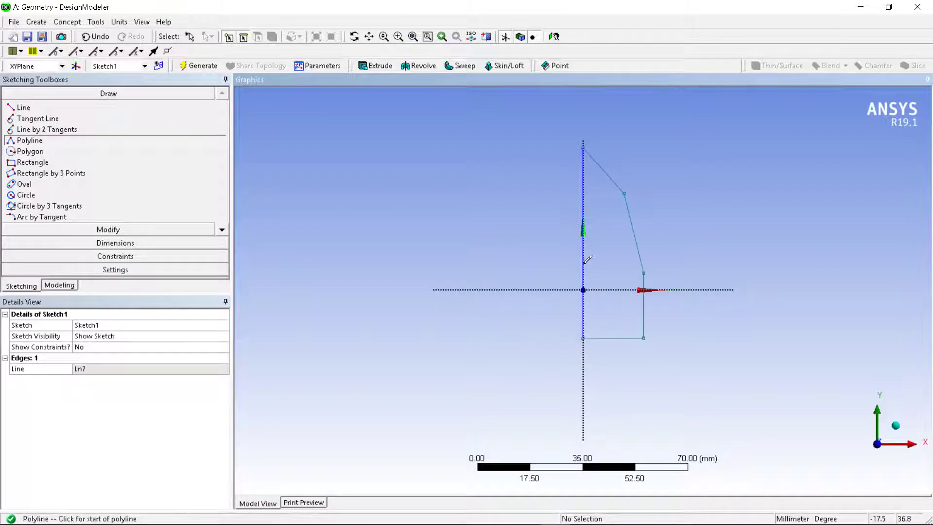
scroll(583, 170, "down", 2)
scroll(583, 170, "up", 3)
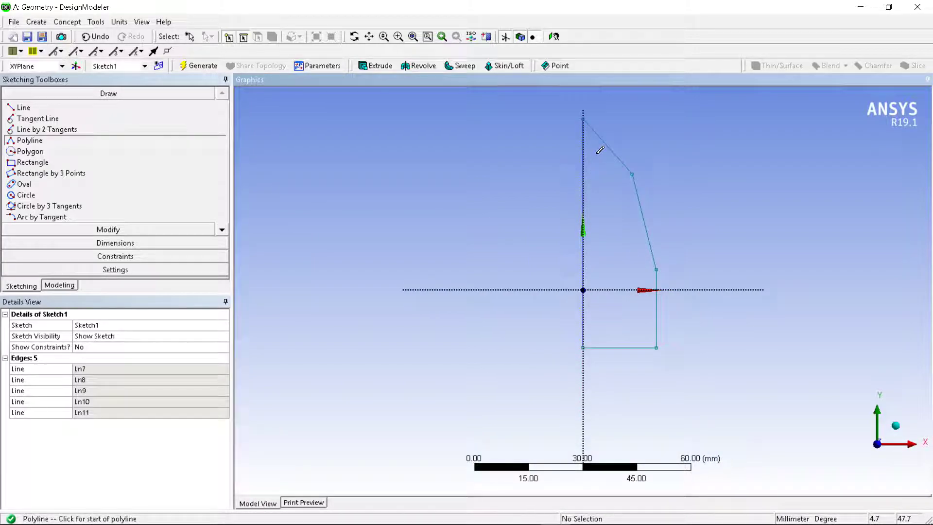
key("Escape")
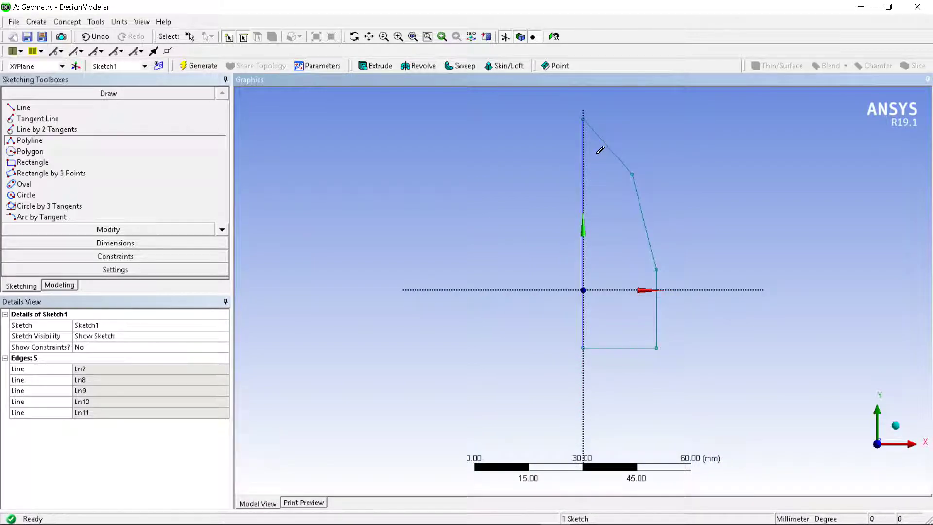
- Create Revolve1 with Sketch1 as geometry and the vertical Y-axis sketch edge as its axis
scroll(602, 151, "down", 1)
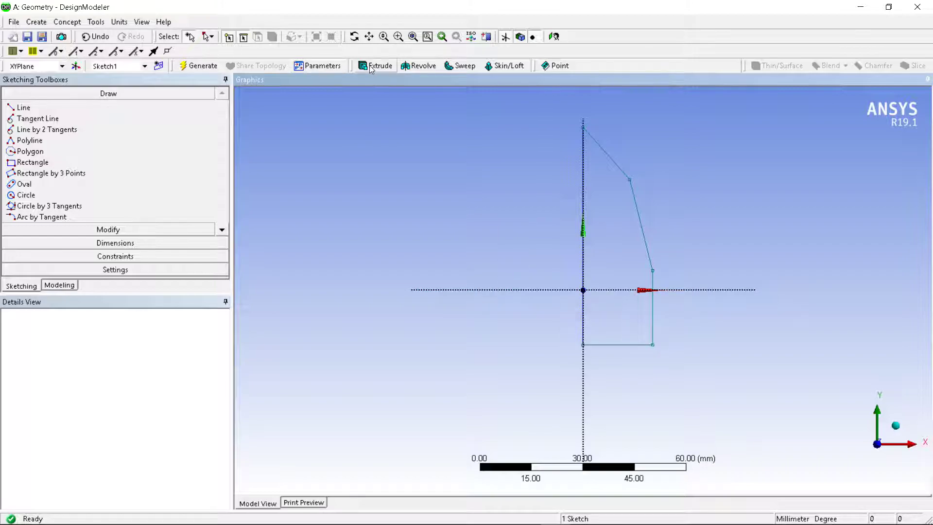
left_click(418, 65)
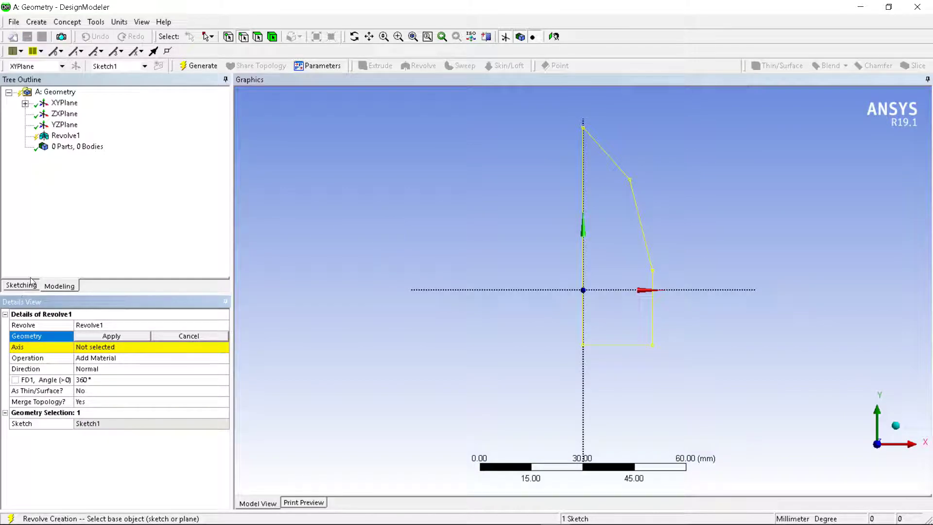
left_click(25, 103)
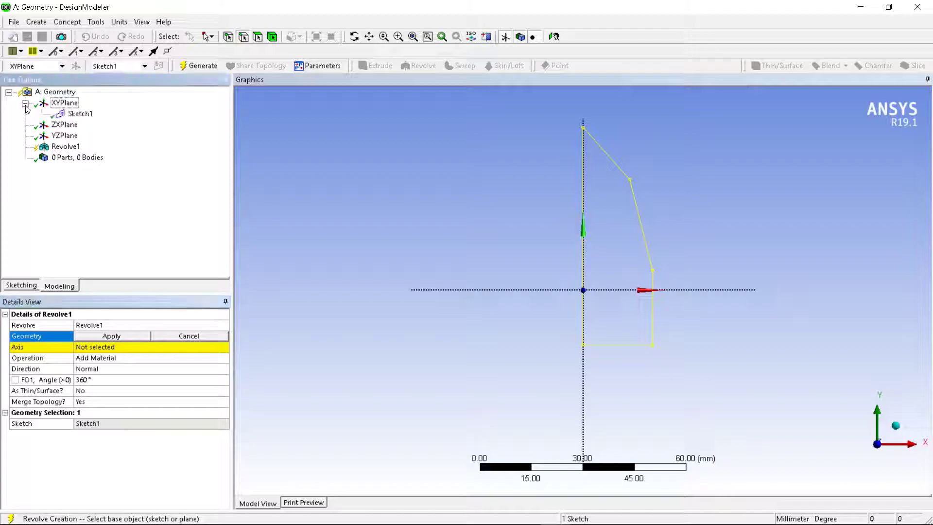
left_click(79, 116)
left_click(139, 337)
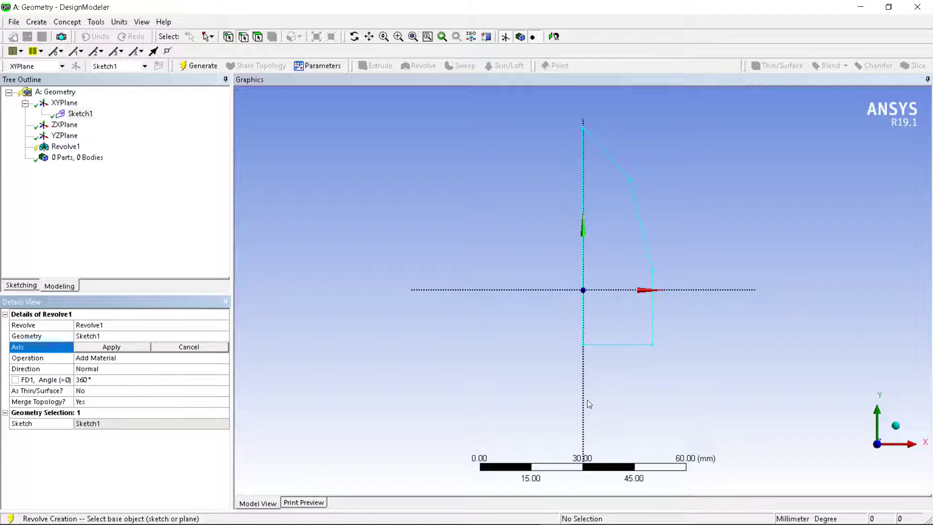
left_click(584, 264)
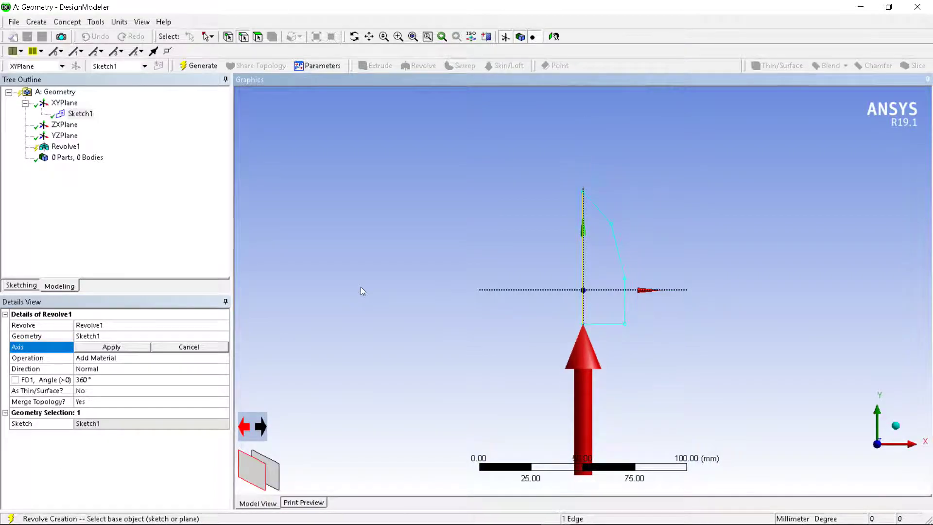
left_click(90, 346)
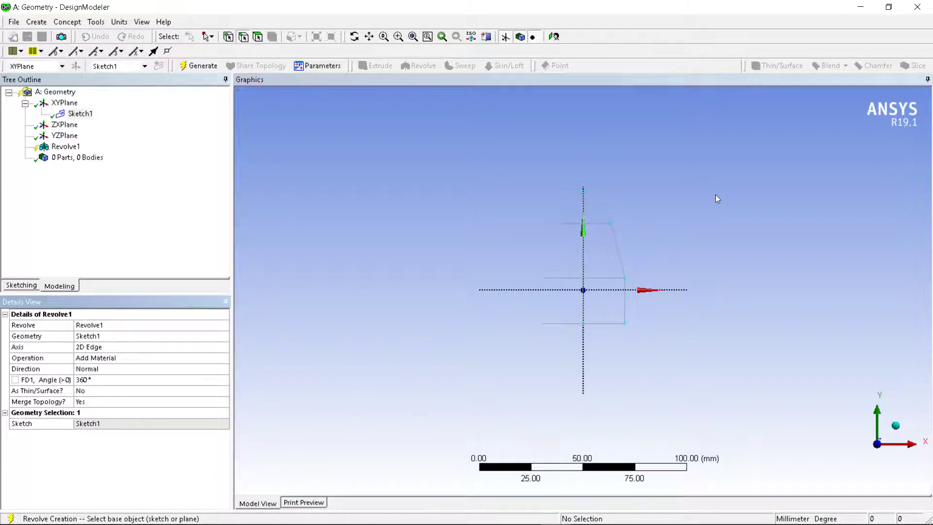
middle_click_drag(728, 201, 709, 261)
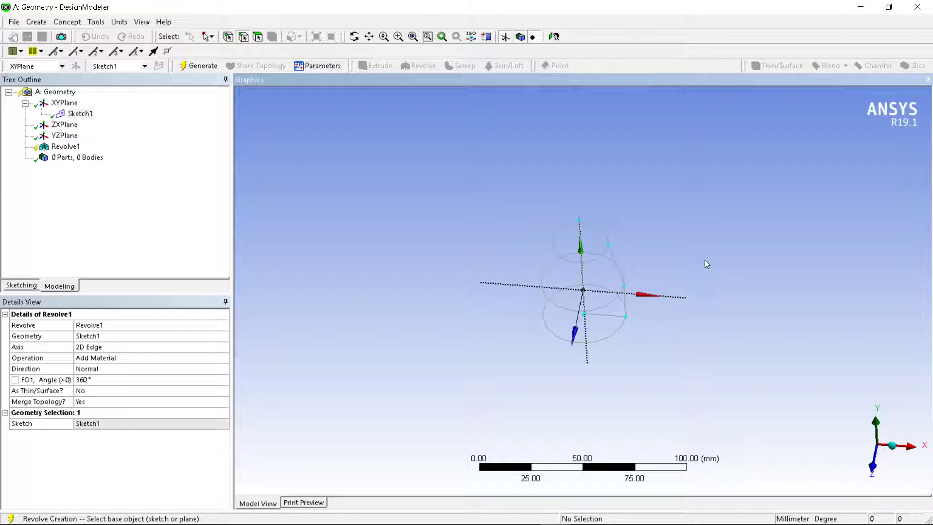
left_click(133, 360)
- Generate Revolve1 and orbit to inspect the cylinder tapering to a conical tip
mouse_move(486, 523)
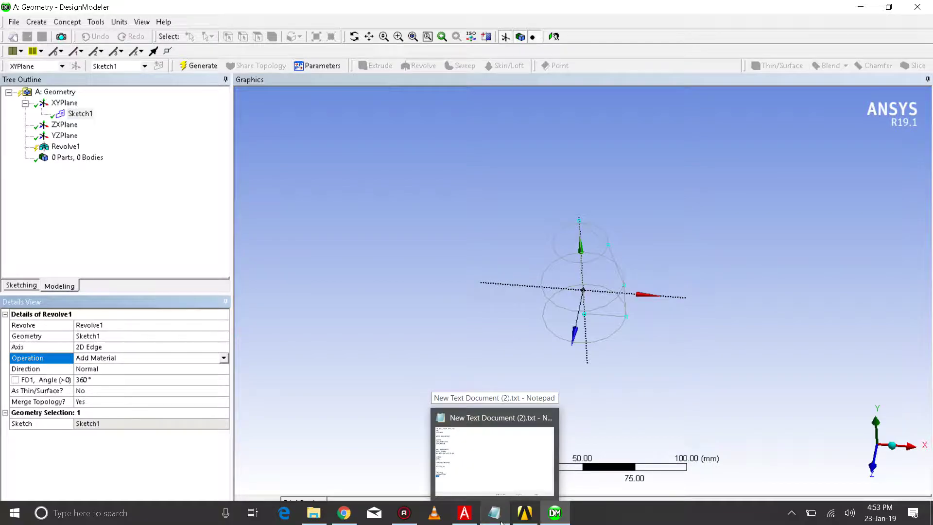
key("XF86MonBrightnessUp")
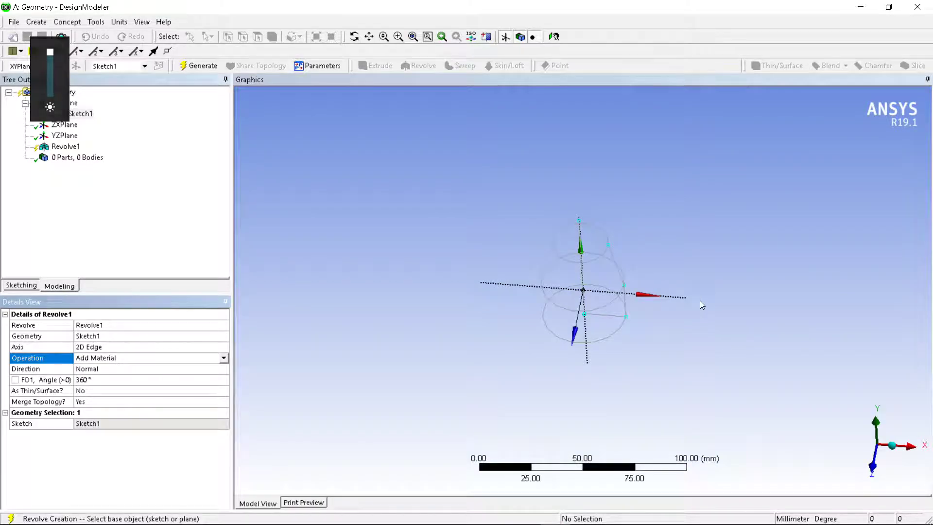
scroll(690, 282, "up", 2)
scroll(679, 258, "up", 1)
middle_click_drag(679, 258, 731, 202)
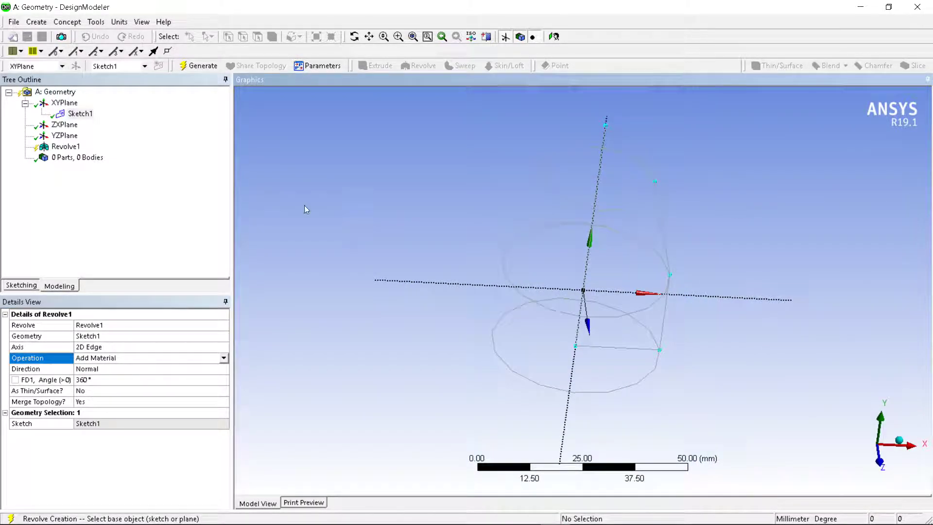
left_click(198, 65)
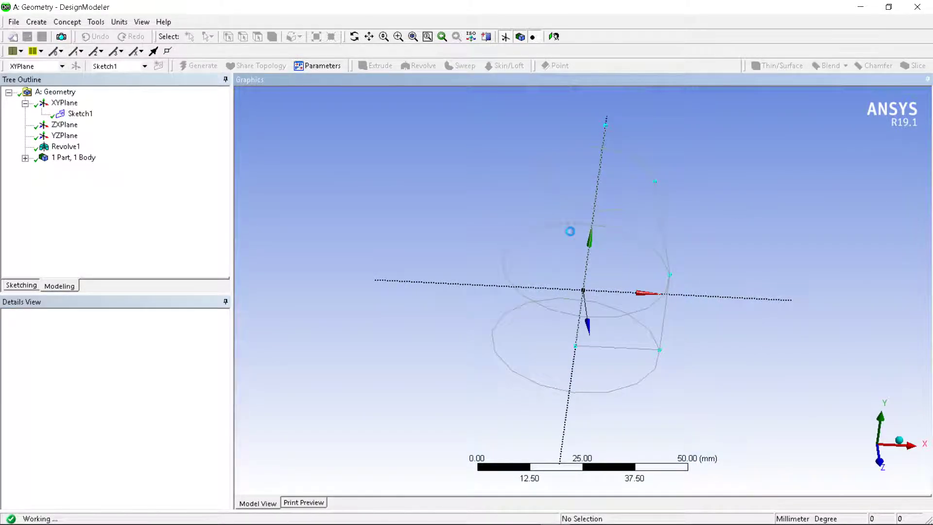
middle_click_drag(658, 208, 823, 268)
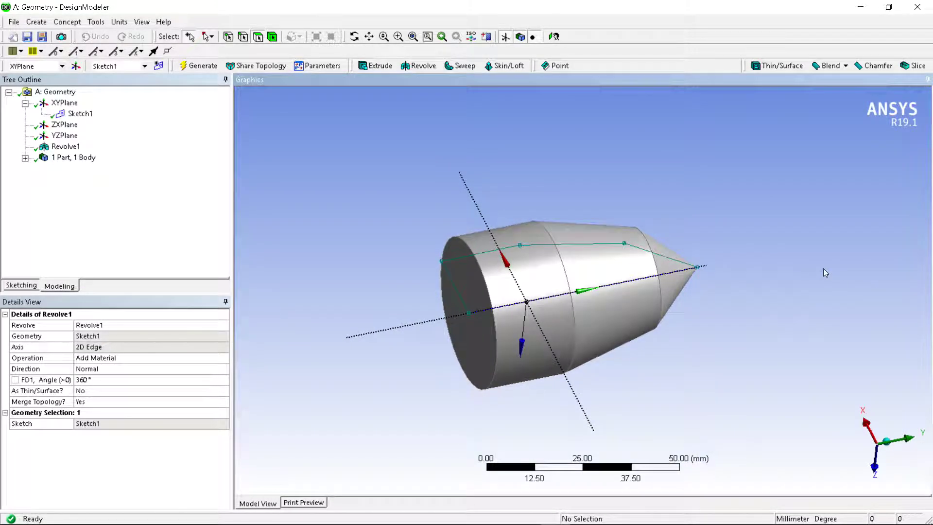
middle_click_drag(633, 243, 629, 209)
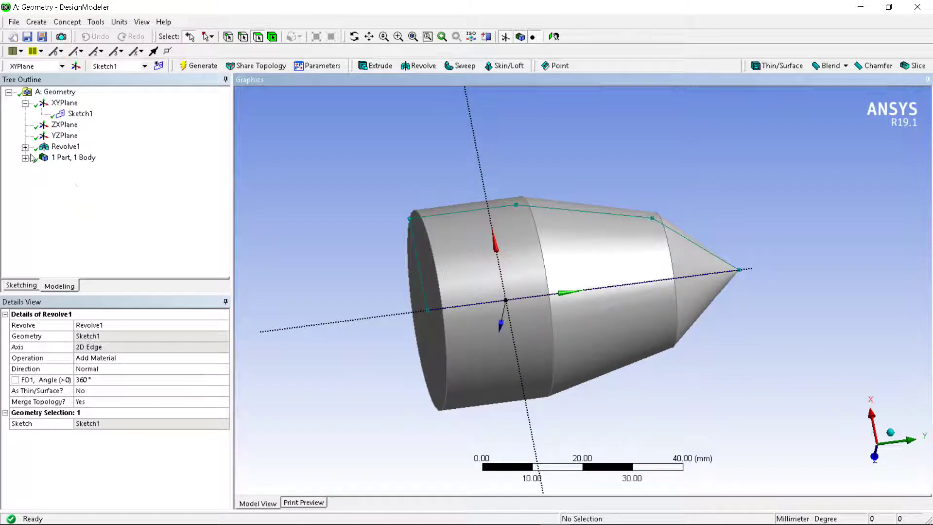
left_click(80, 114)
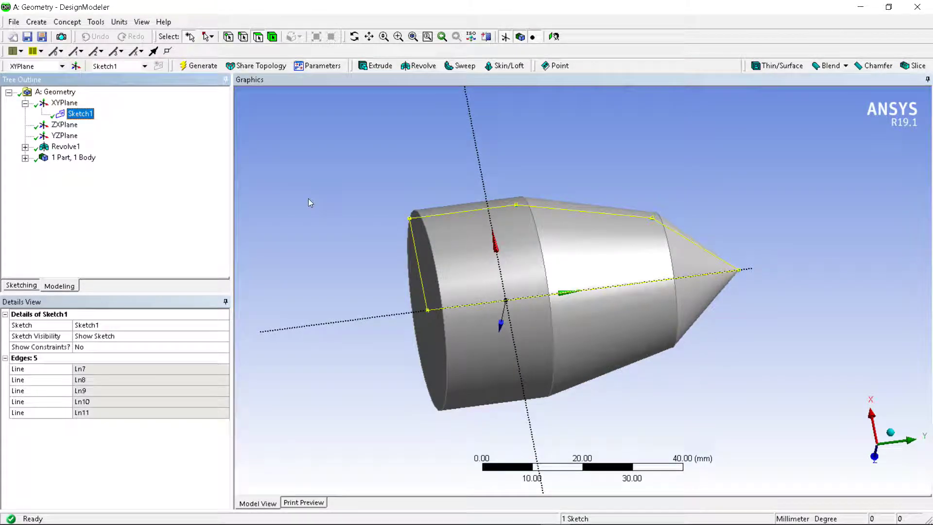
- Select Revolve1 and confirm its operation stays Add Material
middle_click_drag(624, 168, 643, 284)
scroll(643, 284, "down", 2)
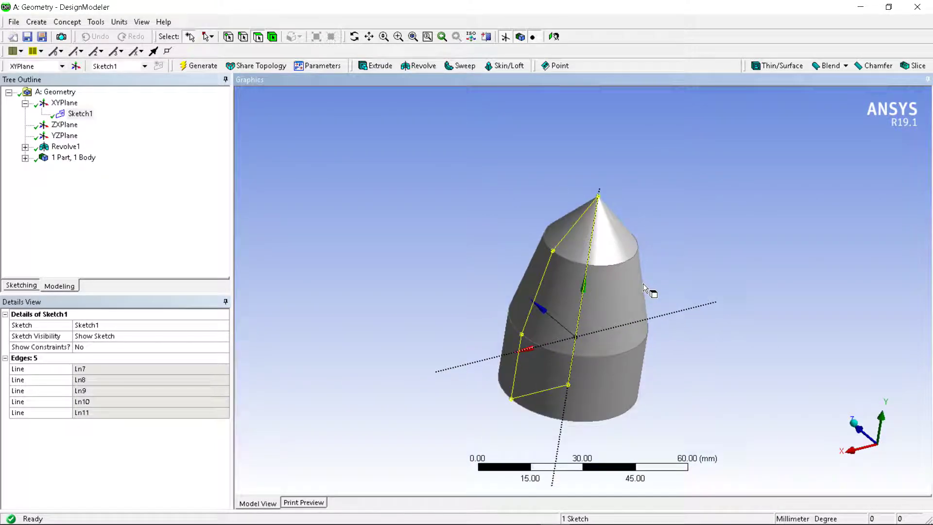
middle_click_drag(773, 312, 747, 191)
scroll(750, 190, "down", 1)
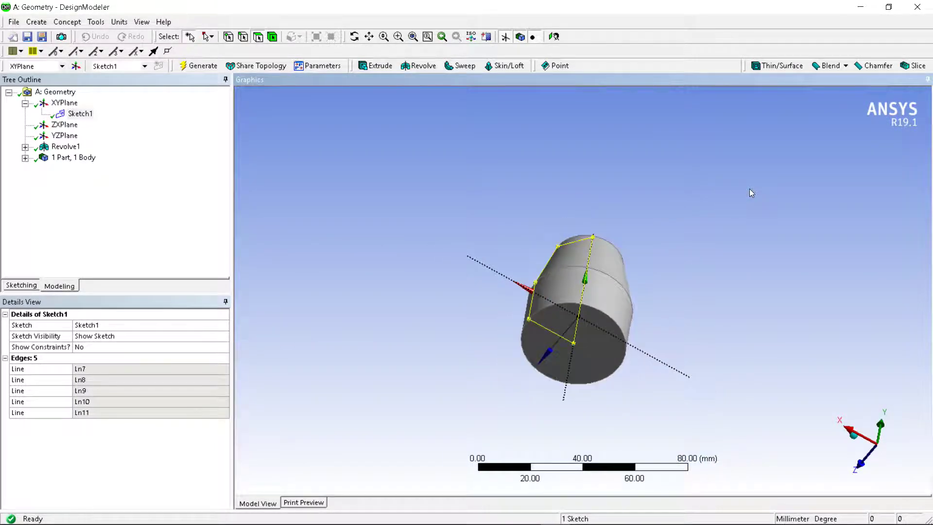
scroll(750, 190, "up", 1)
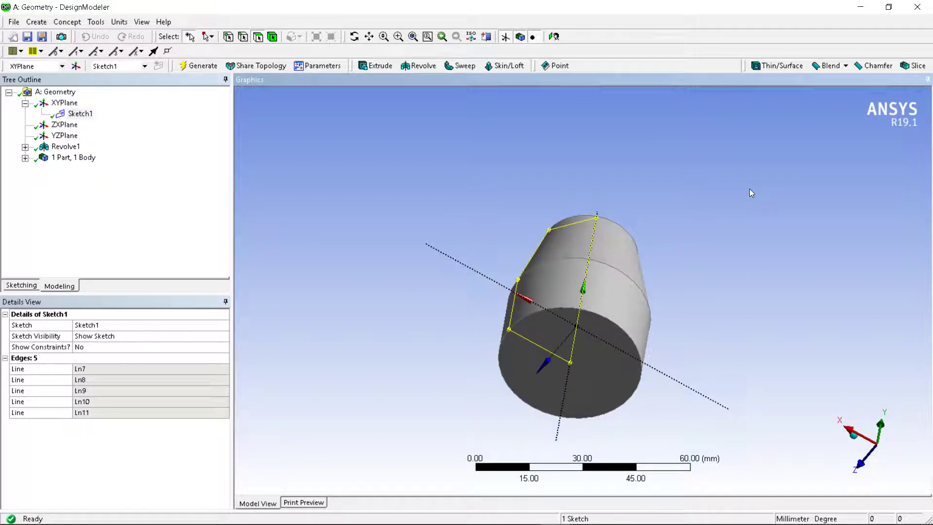
left_click(65, 146)
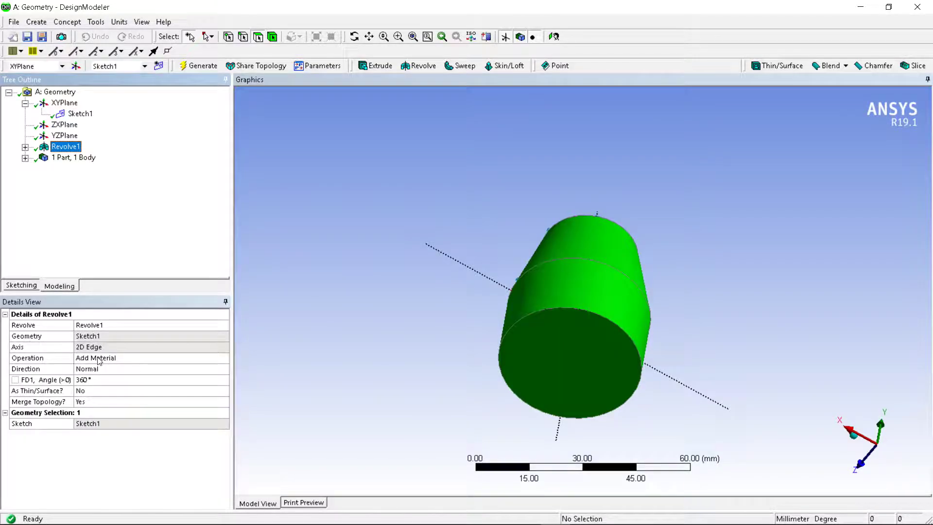
left_click(99, 358)
left_click(224, 359)
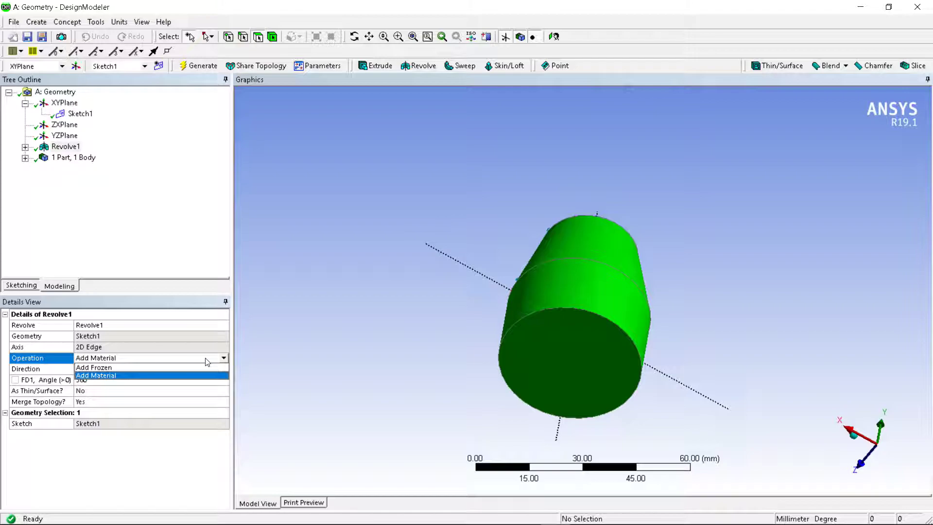
left_click(97, 375)
- Change the Revolve1 angle from 360° to 270° and regenerate, exposing the open quarter wedge
left_click(93, 391)
left_click(98, 380)
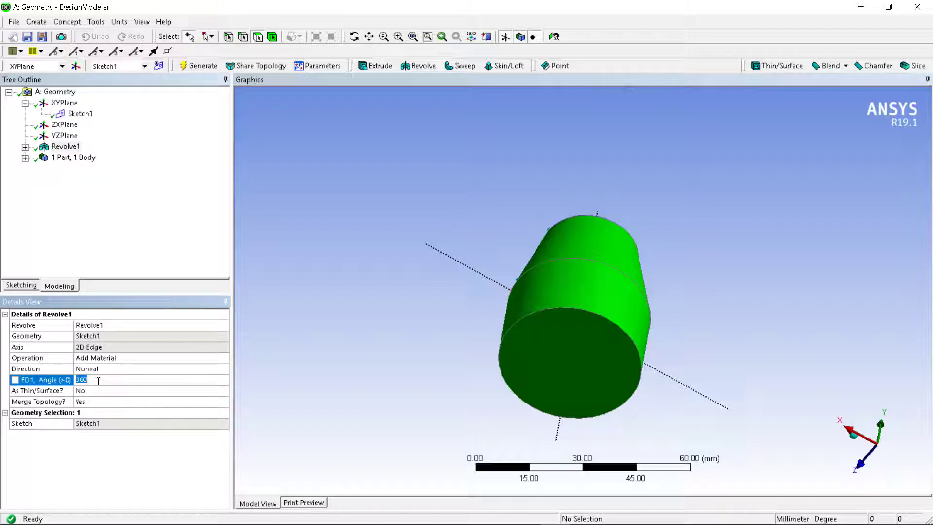
type("270")
left_click(375, 354)
left_click(196, 69)
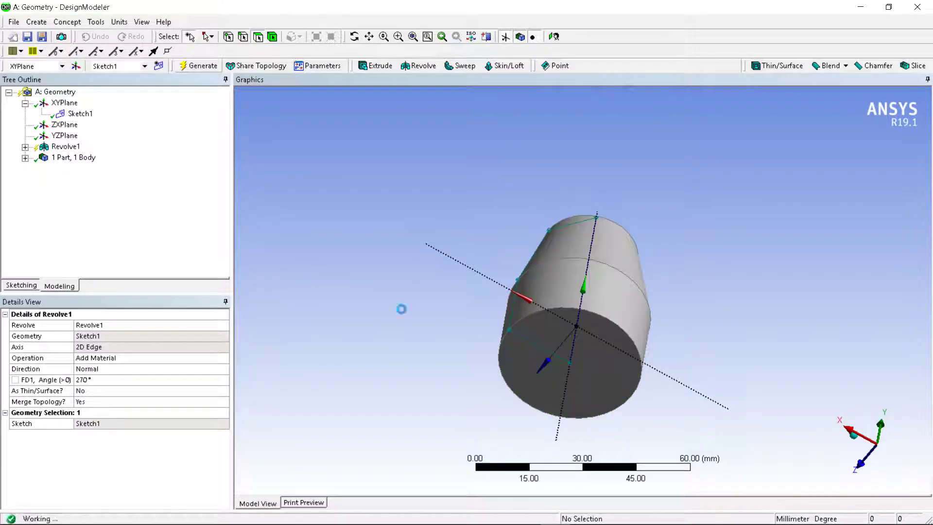
middle_click_drag(492, 252, 637, 323)
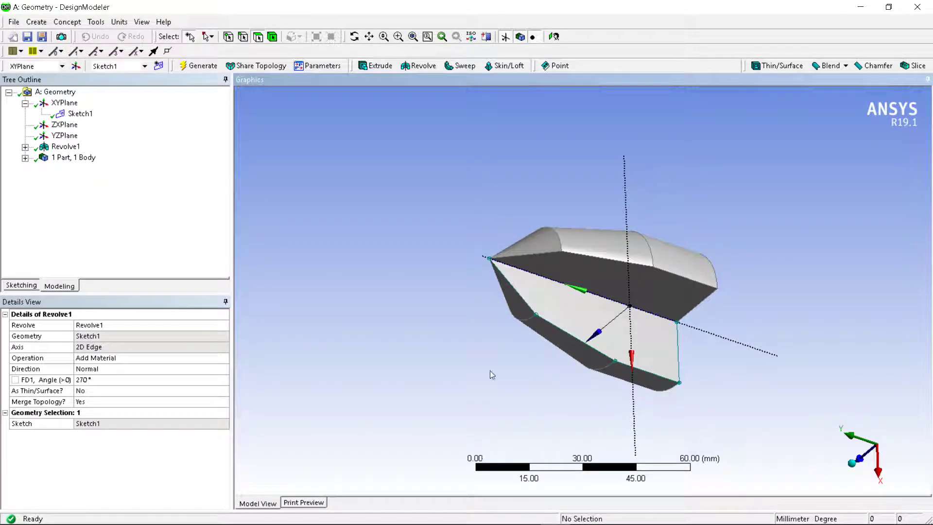
middle_click_drag(454, 352, 500, 347)
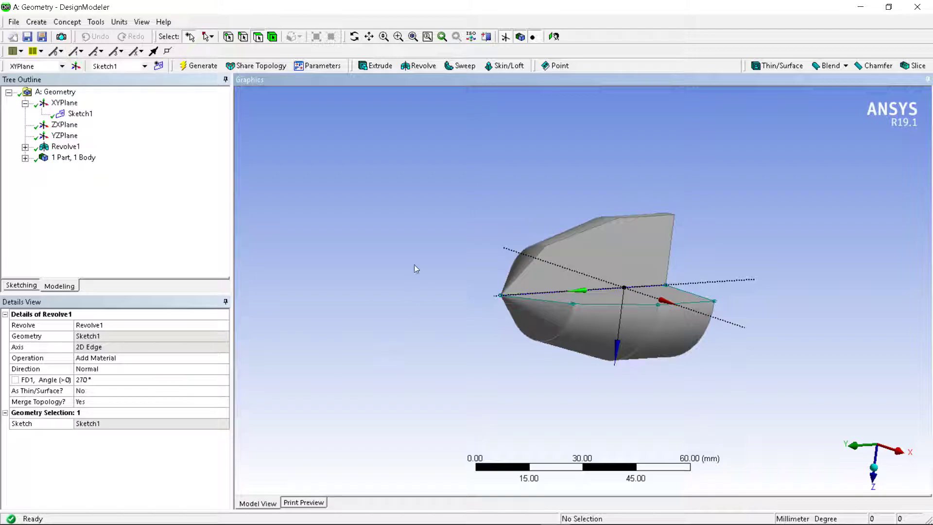
middle_click_drag(415, 268, 525, 221)
left_click(104, 390)
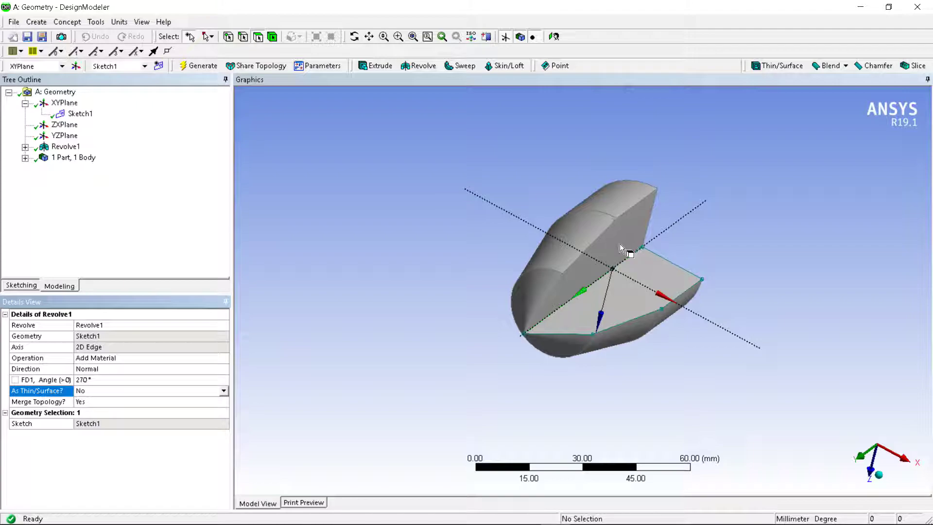
- Set As Thin/Surface to Yes for a 1 mm inward shell, regenerate, and view it from the side
left_click(223, 392)
left_click(159, 409)
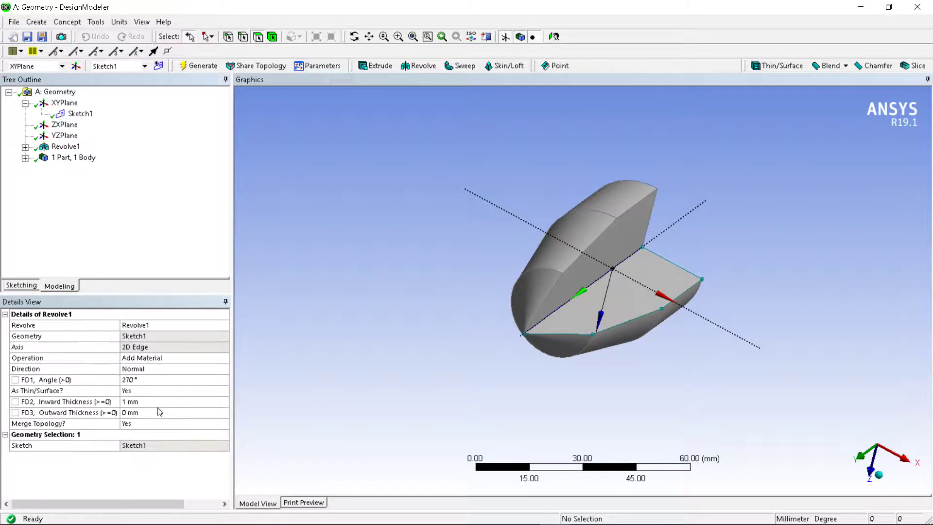
left_click(198, 65)
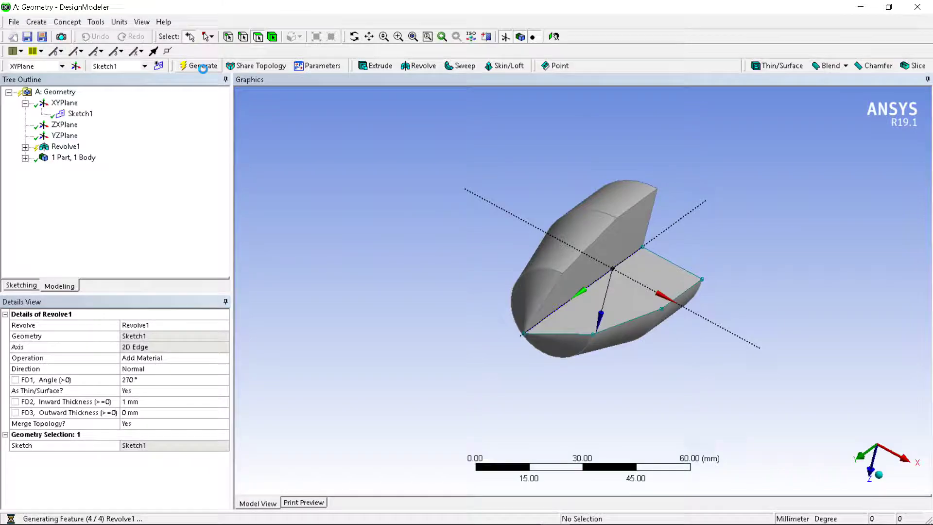
middle_click_drag(480, 269, 346, 277)
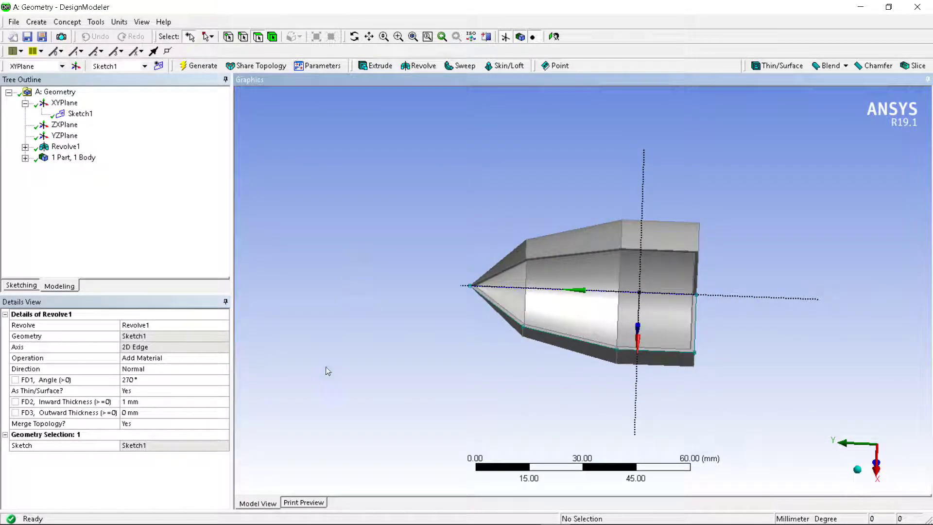
left_click(193, 392)
left_click(212, 393)
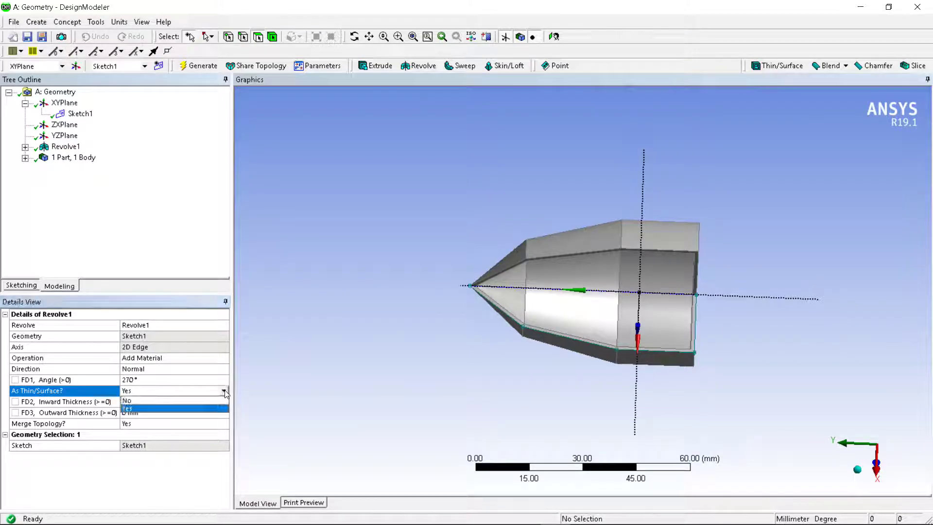
- Set As Thin/Surface back to No, regenerate the 270° solid, and keep Add Material
left_click(179, 411)
left_click(199, 65)
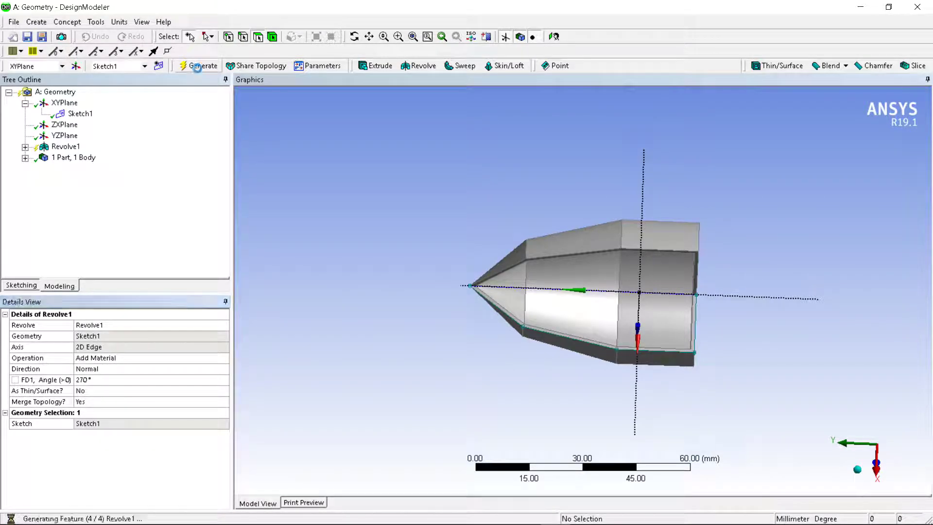
middle_click_drag(486, 196, 563, 168)
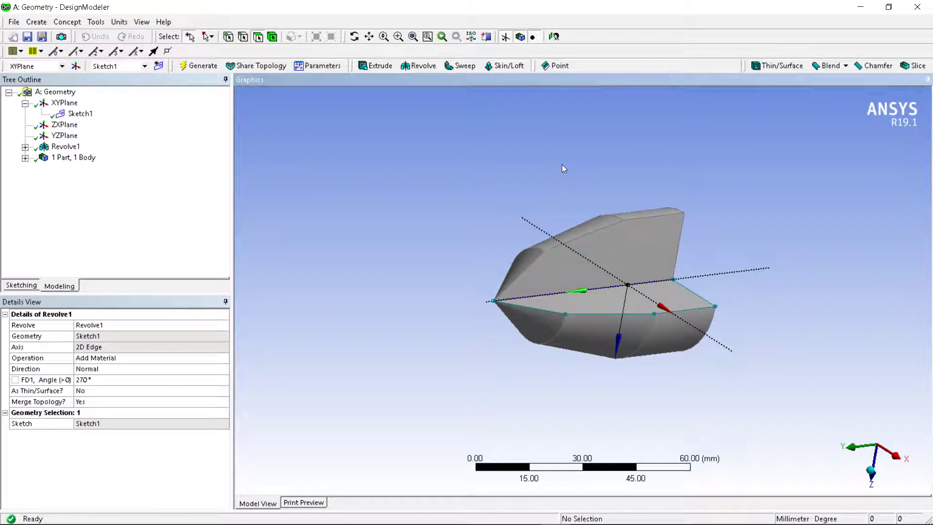
middle_click_drag(562, 164, 618, 194)
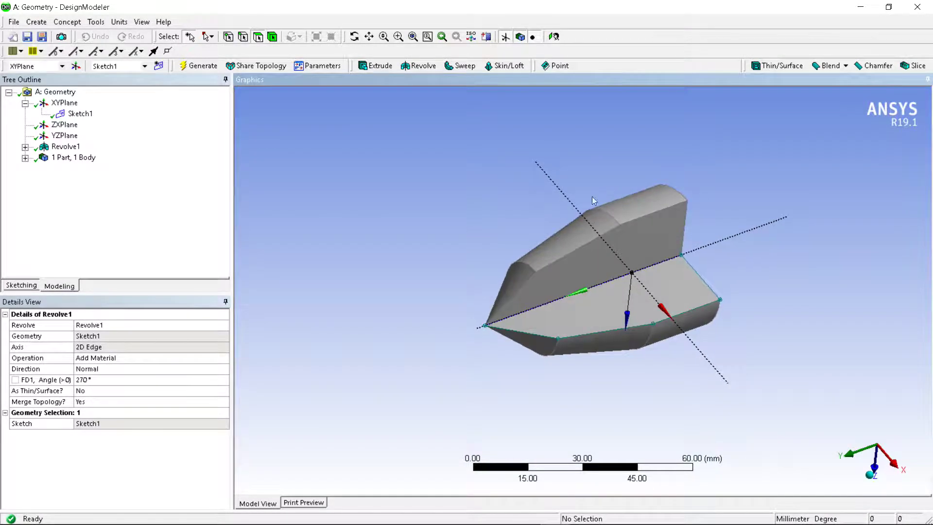
left_click(125, 360)
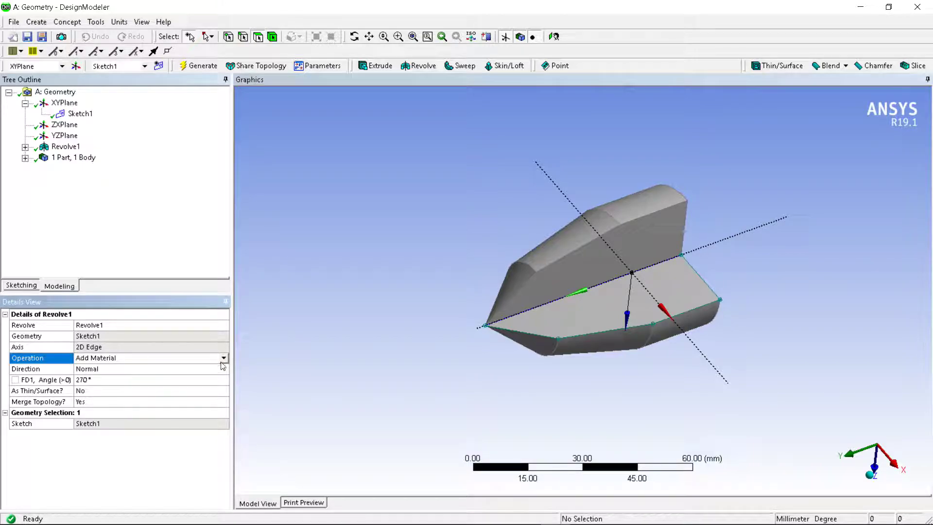
left_click(224, 360)
left_click(131, 363)
scroll(726, 215, "up", 2)
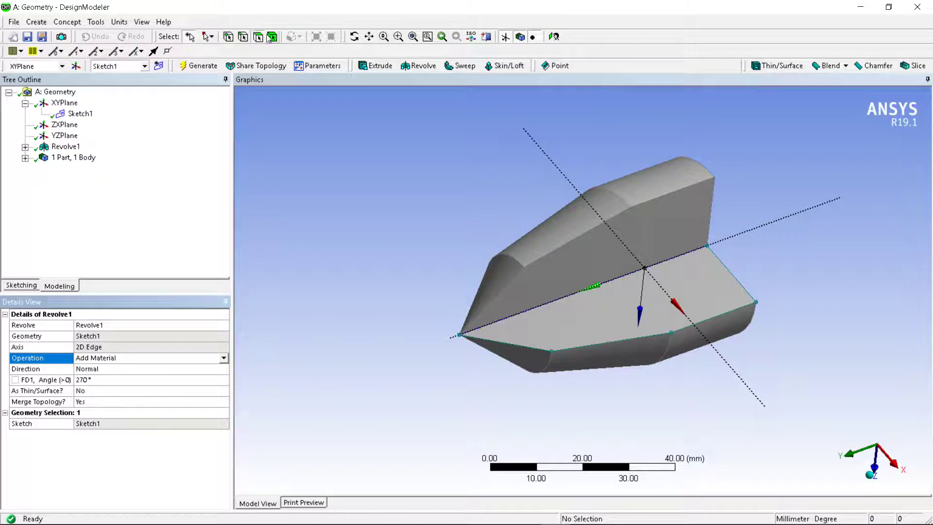
- Create and generate Plane4 on the part's flat cut face
left_click(708, 296)
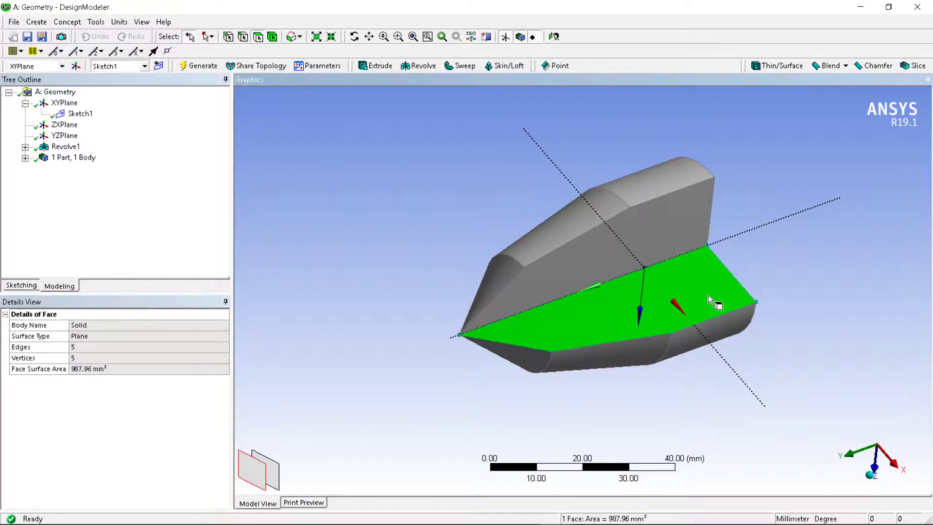
left_click(76, 66)
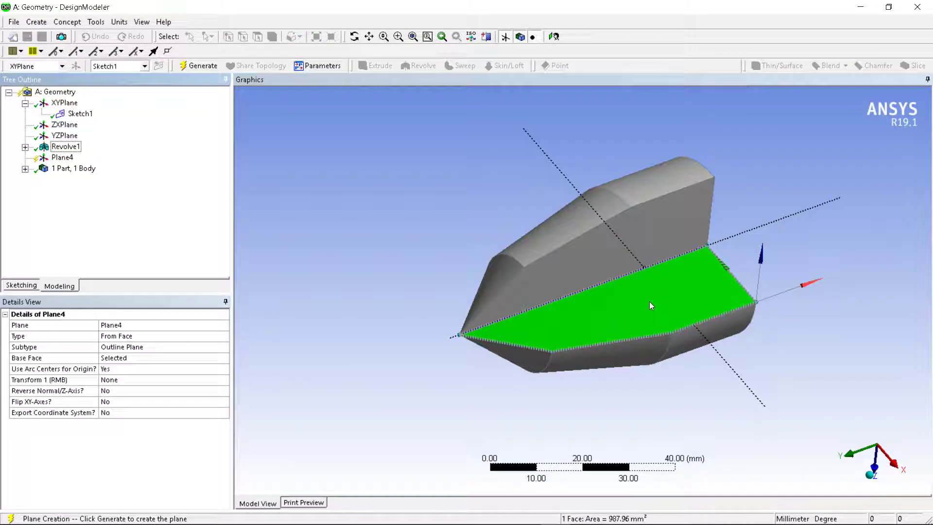
left_click(554, 37)
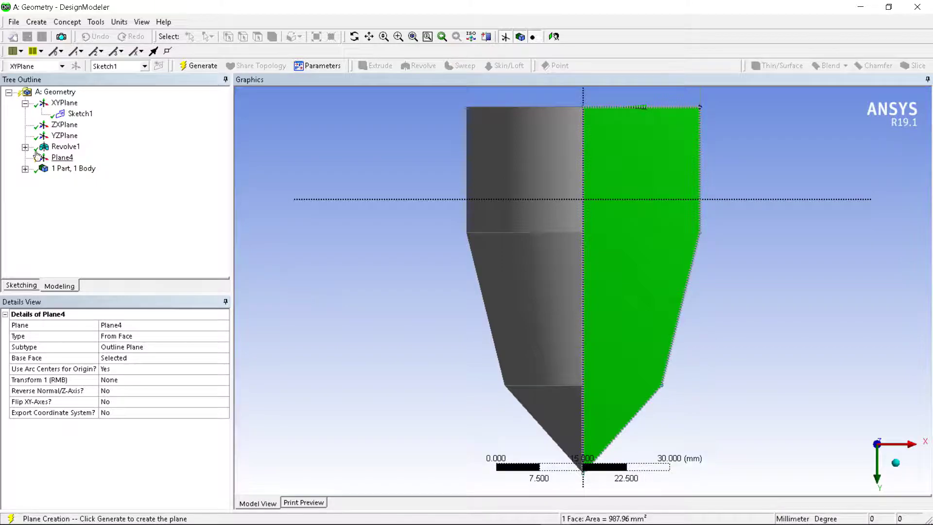
left_click(37, 140)
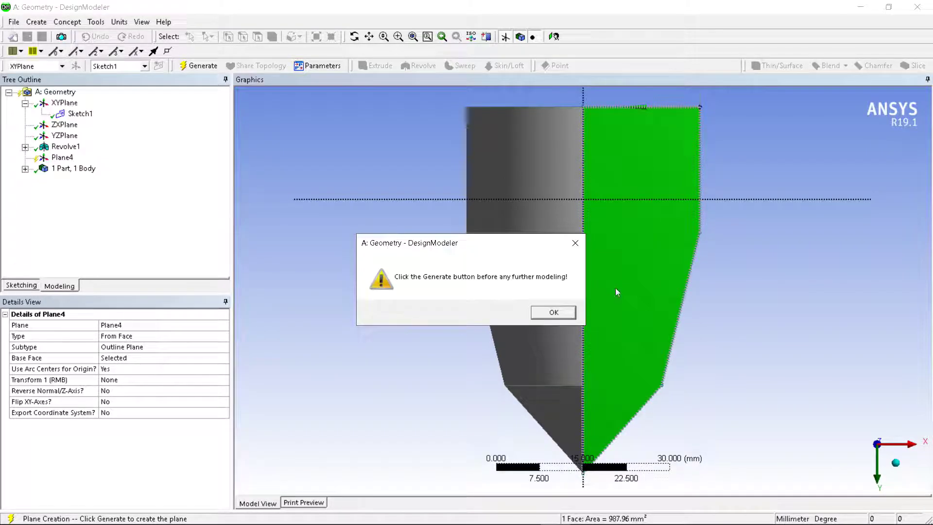
left_click(553, 314)
left_click(194, 68)
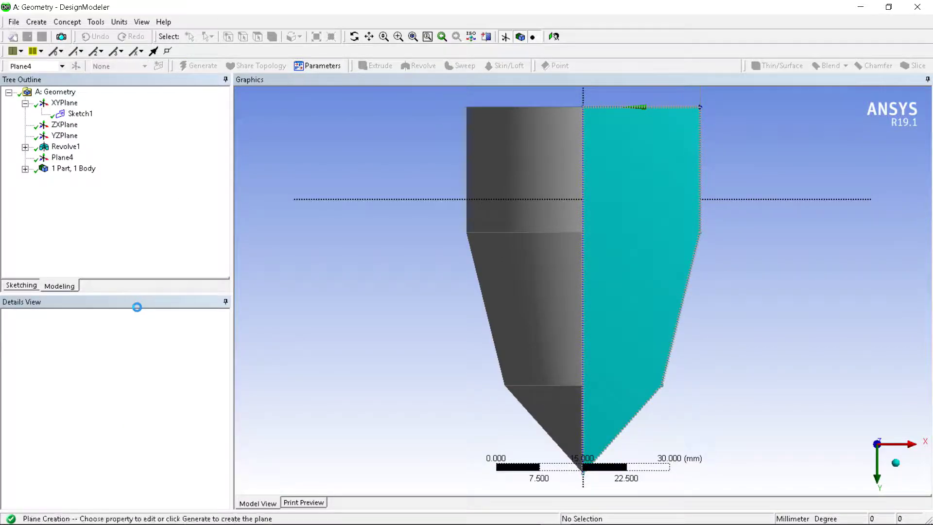
- Sketch a five-sided polygon (n=5) centred on the cut face as Sketch2
left_click(21, 288)
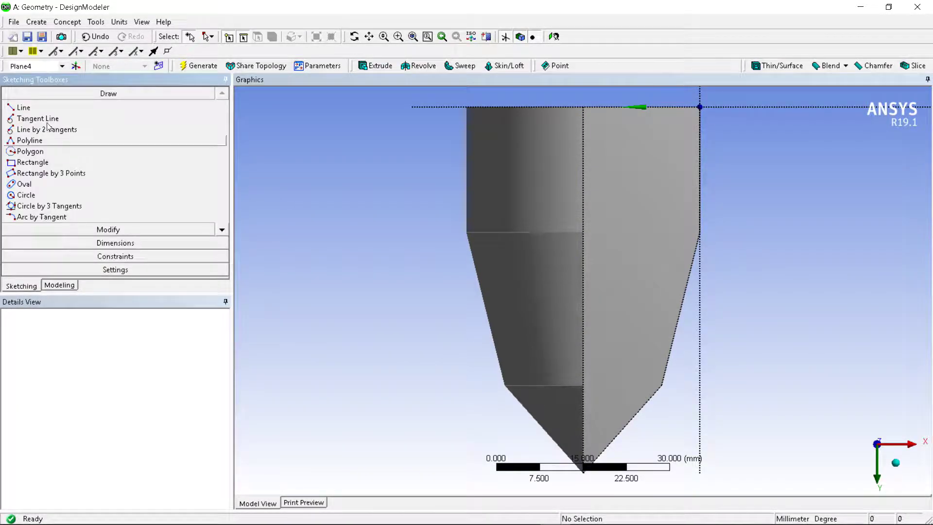
left_click(31, 152)
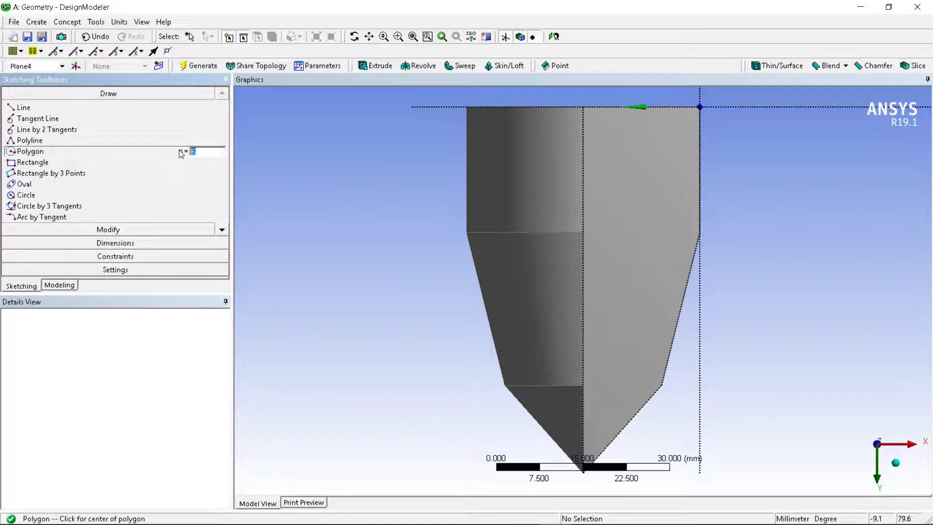
type("5")
left_click(639, 223)
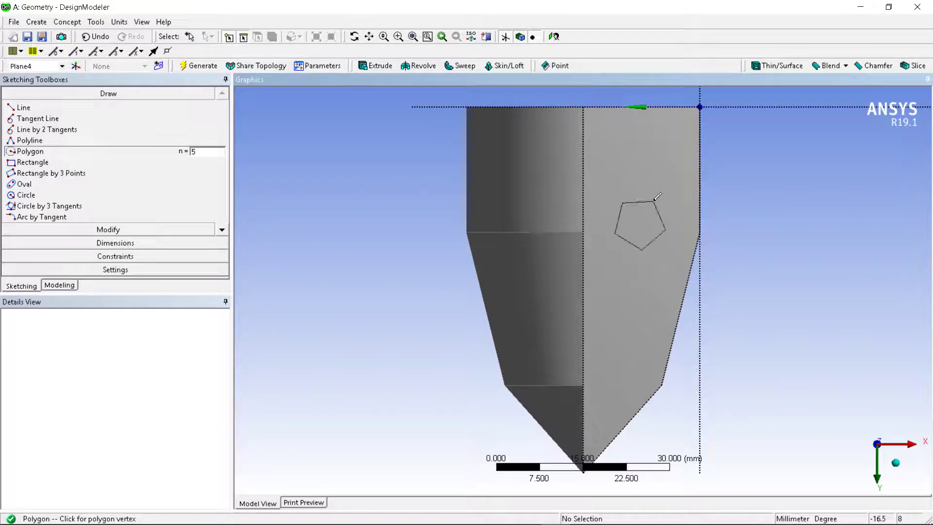
left_click(656, 196)
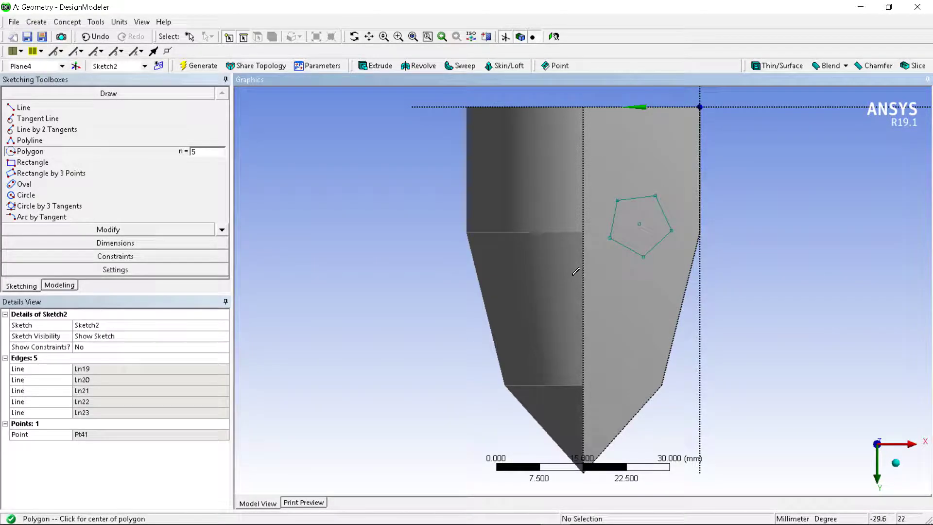
middle_click_drag(577, 271, 608, 260)
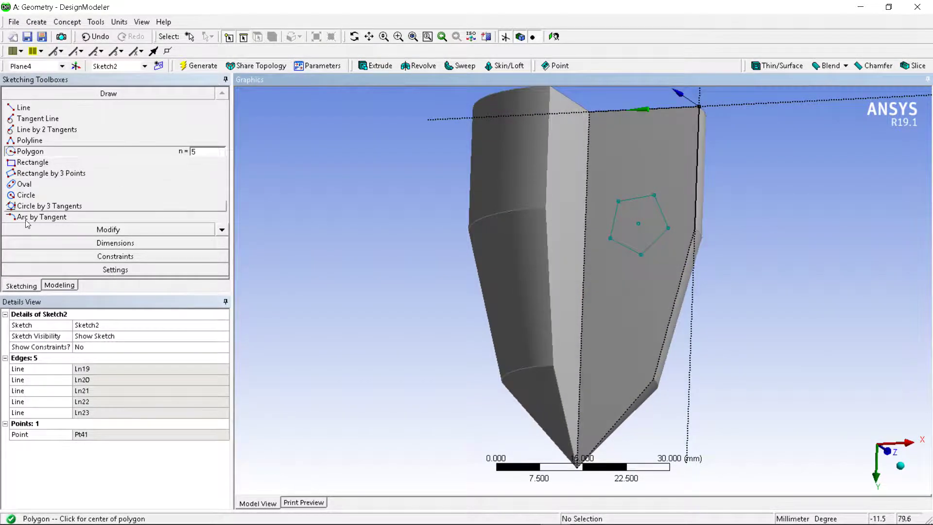
- Start Revolve2 with Sketch2 as the profile and the centre edge as its axis
left_click(60, 286)
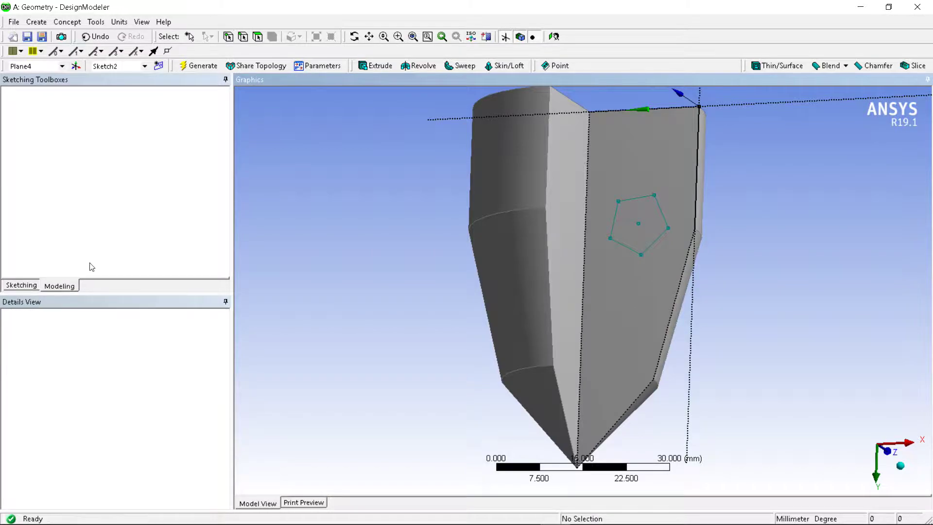
left_click(404, 68)
left_click(146, 336)
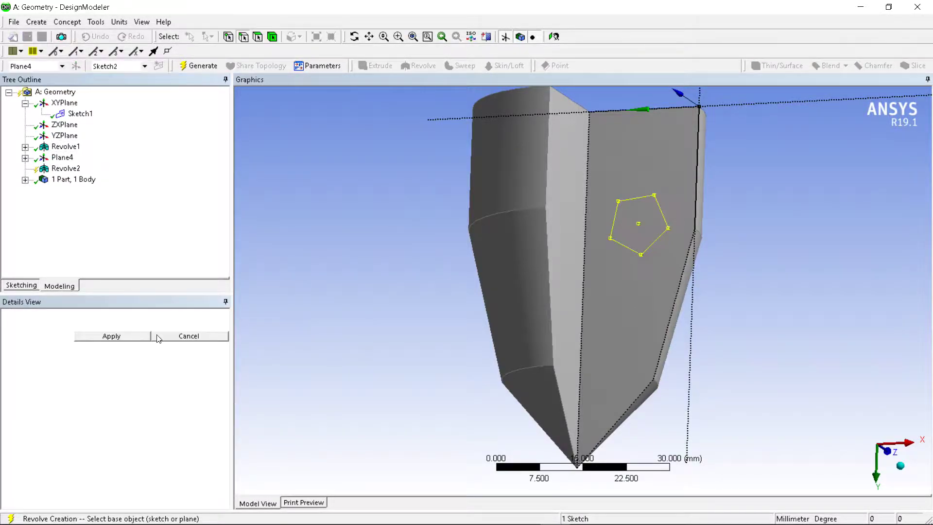
left_click(25, 158)
left_click(112, 335)
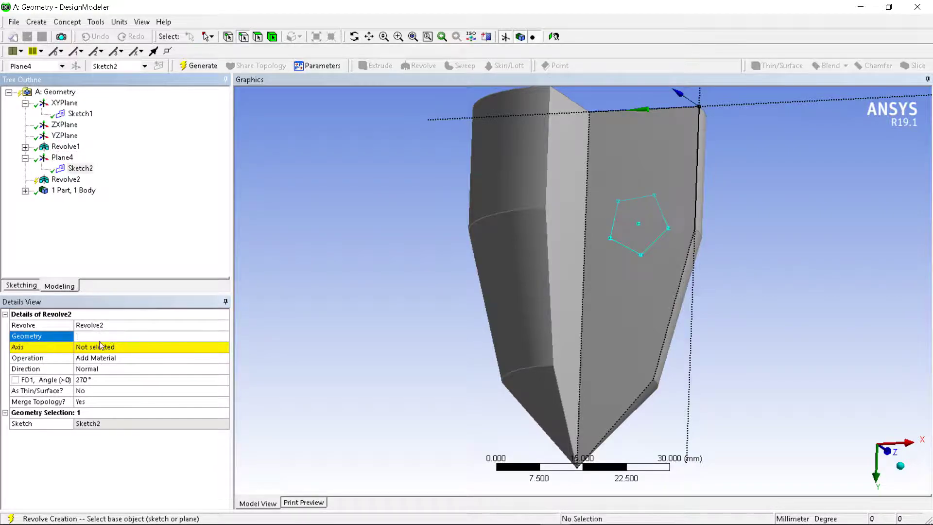
left_click(107, 347)
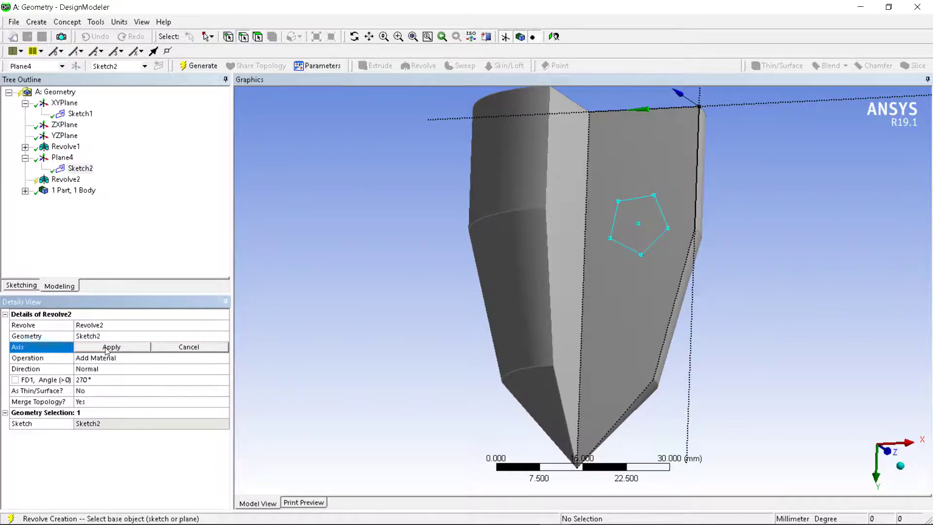
left_click(585, 297)
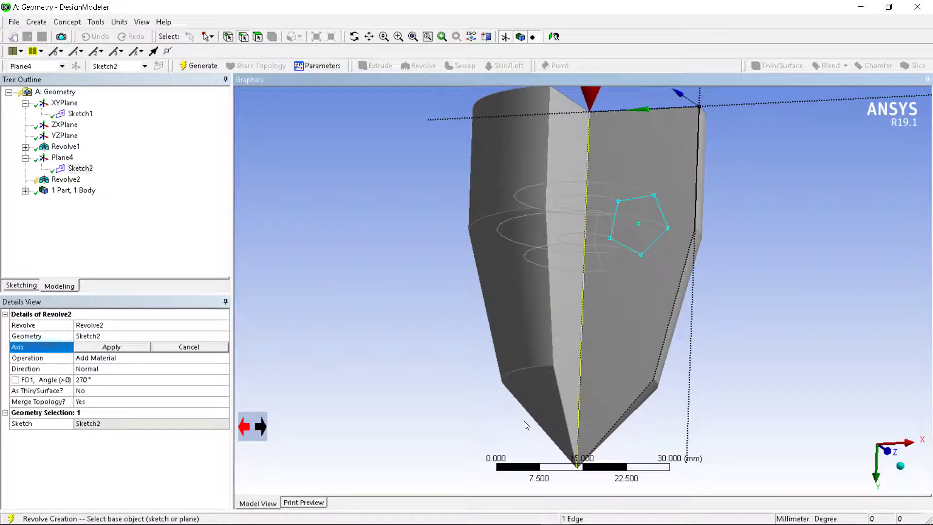
middle_click_drag(524, 421, 552, 317)
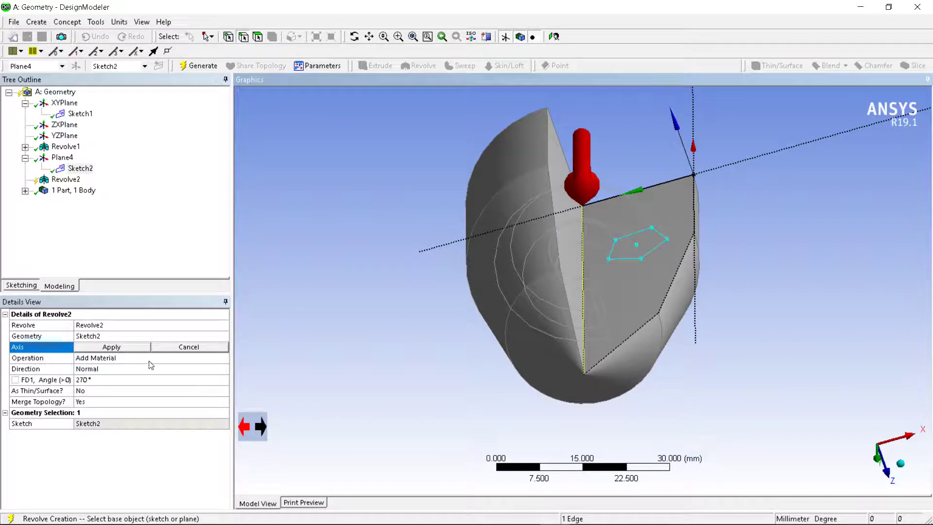
left_click(112, 347)
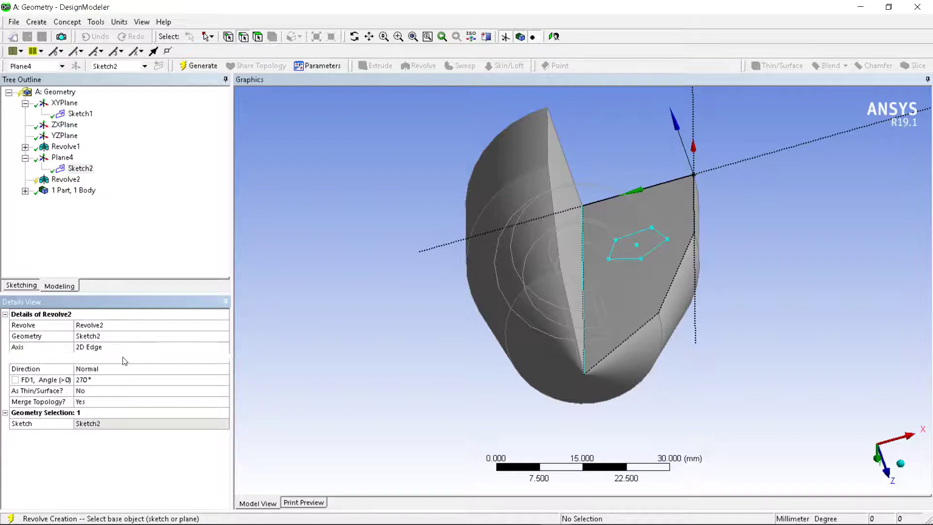
left_click(121, 359)
- Set Revolve2's operation to Cut Material and generate the pentagonal cut
left_click(224, 358)
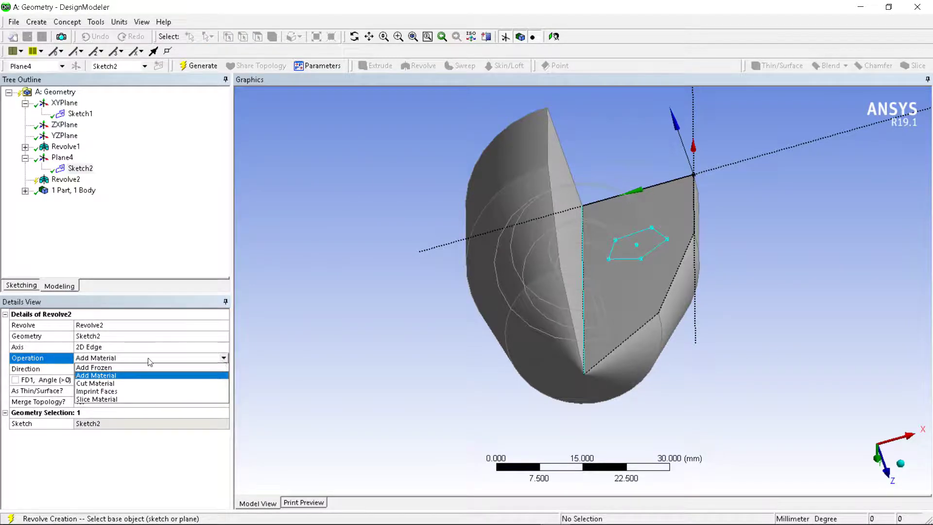
left_click(115, 384)
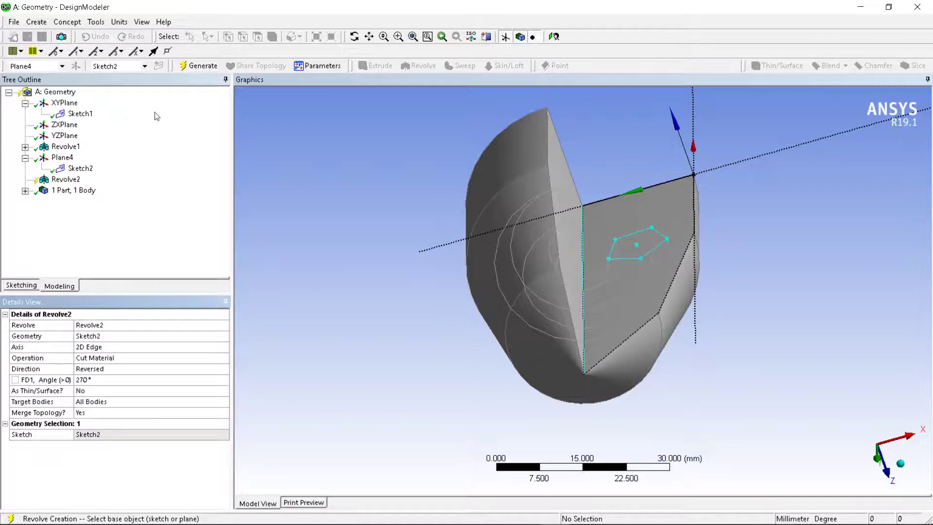
left_click(197, 68)
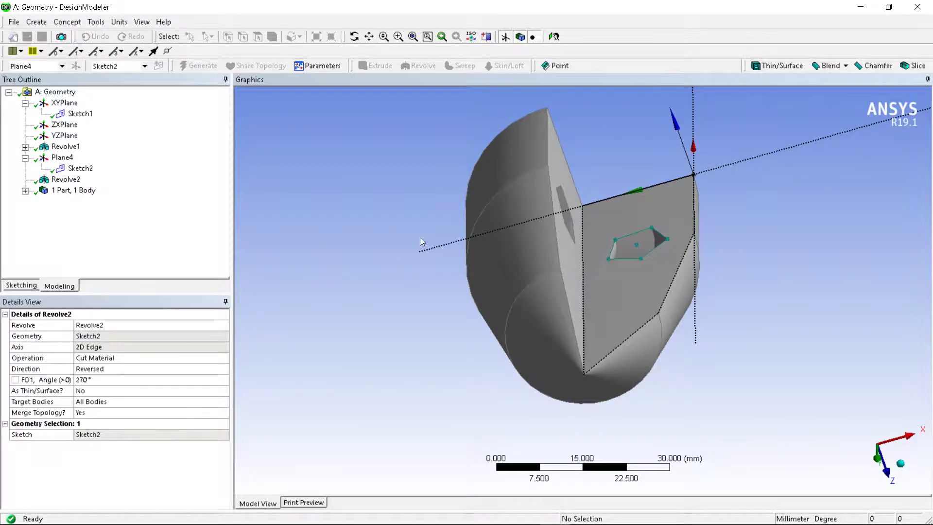
middle_click_drag(423, 241, 387, 254)
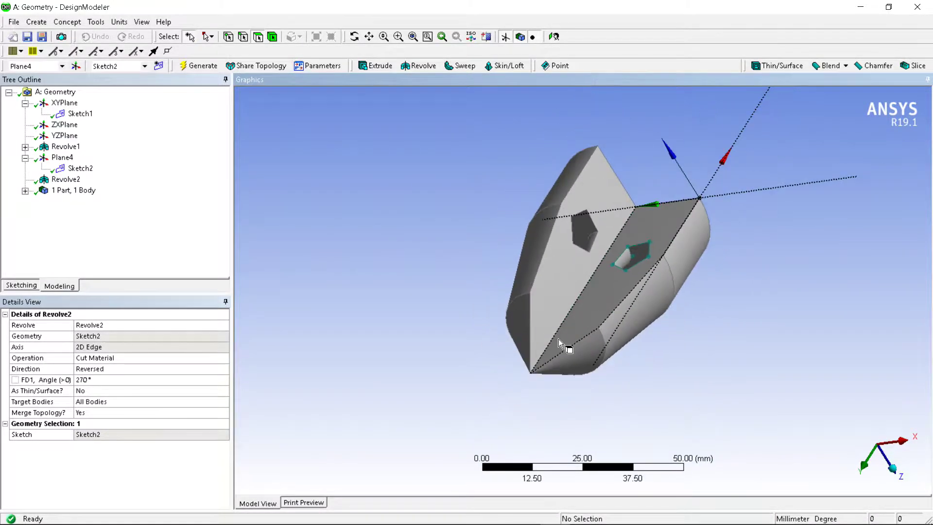
- Orbit and pan the model until the pentagonal pocket on the flat face is in view
middle_click_drag(678, 276, 715, 255)
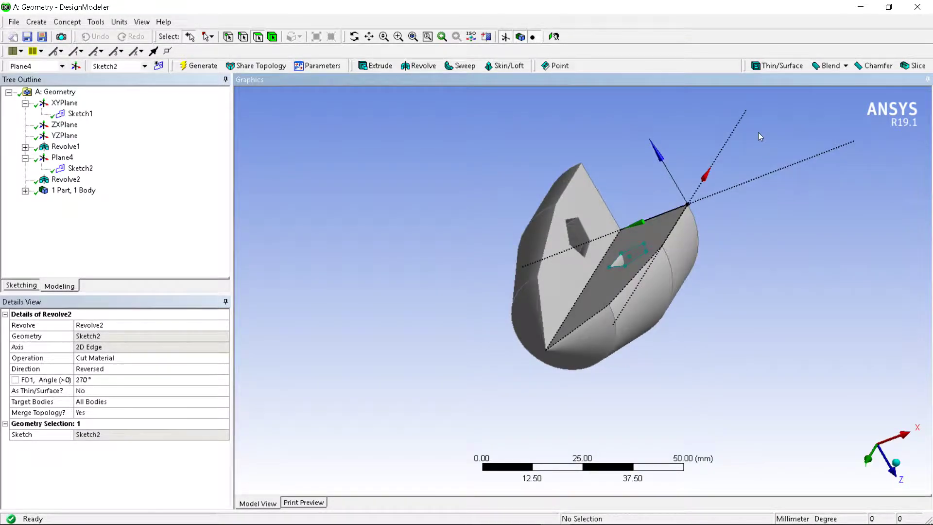
scroll(763, 161, "up", 2)
middle_click_drag(763, 161, 739, 208)
scroll(735, 209, "down", 2)
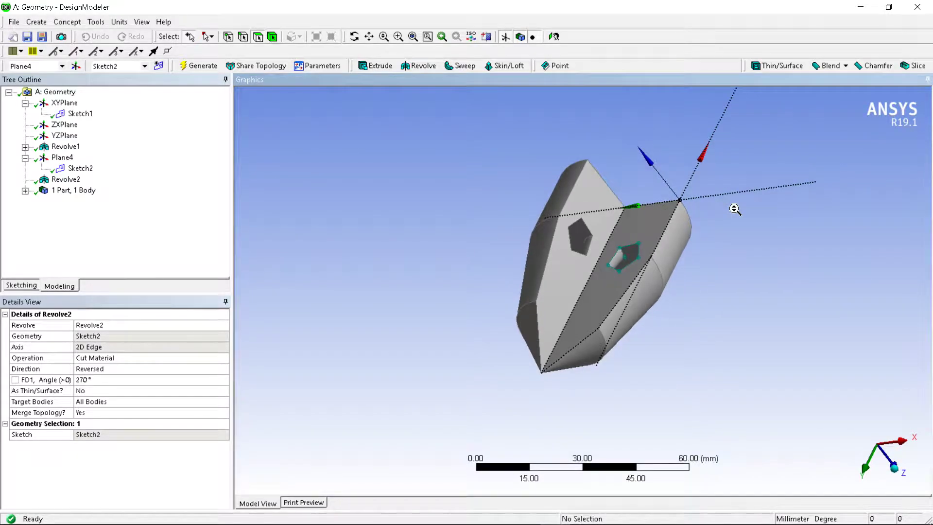
left_click(354, 38)
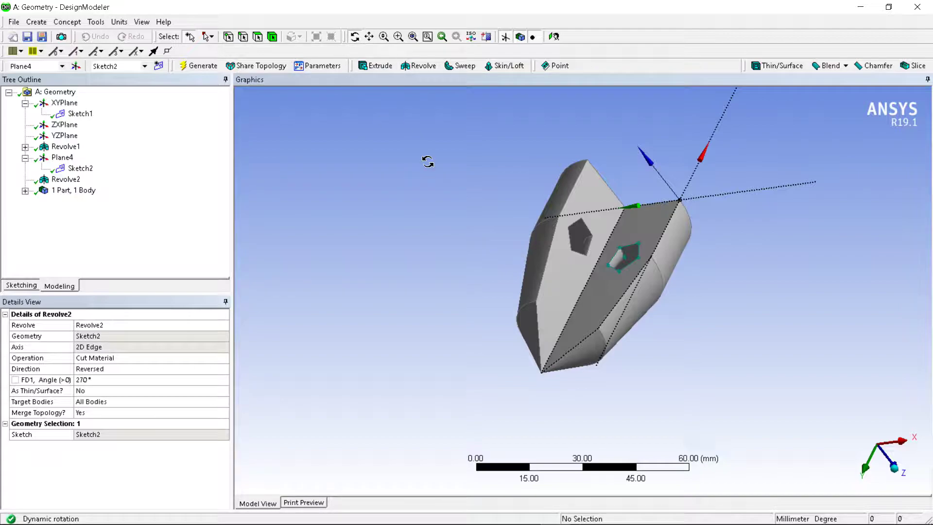
left_click_drag(462, 198, 372, 133)
left_click(369, 37)
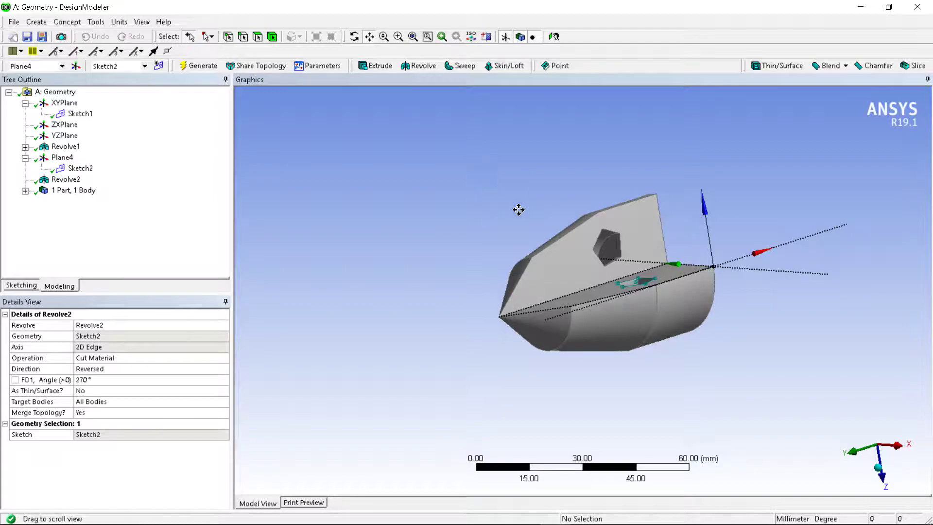
left_click_drag(519, 208, 455, 204)
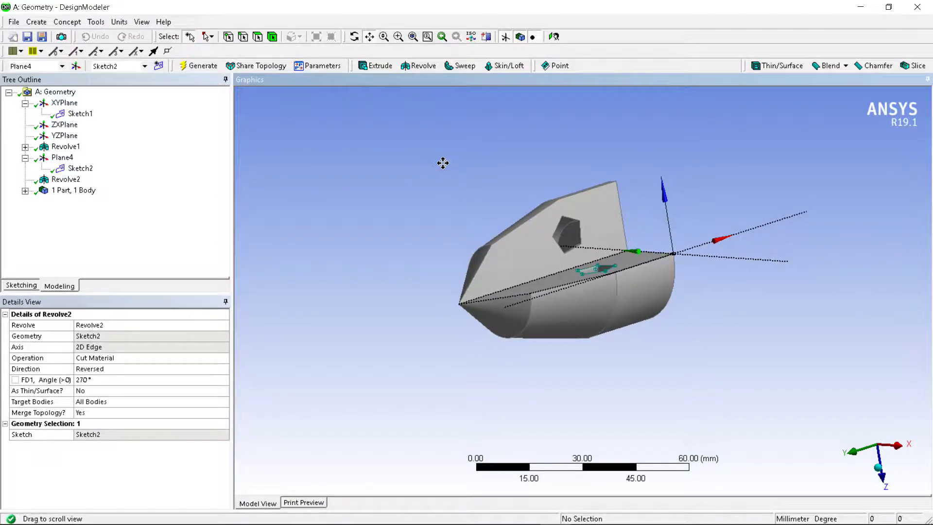
middle_click_drag(445, 150, 485, 206)
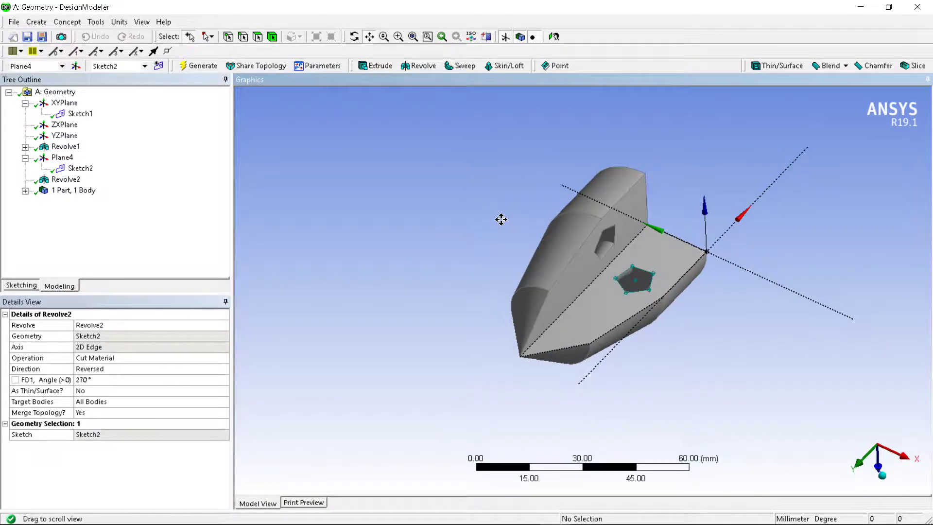
left_click_drag(500, 218, 504, 258)
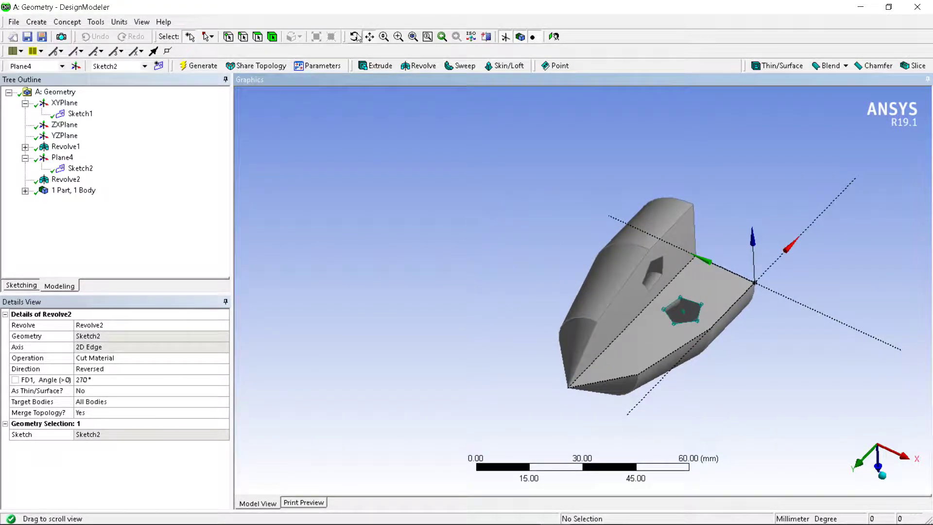
- Zoom in and out to examine the pentagonal pocket and its opening on the curved wall
left_click(384, 38)
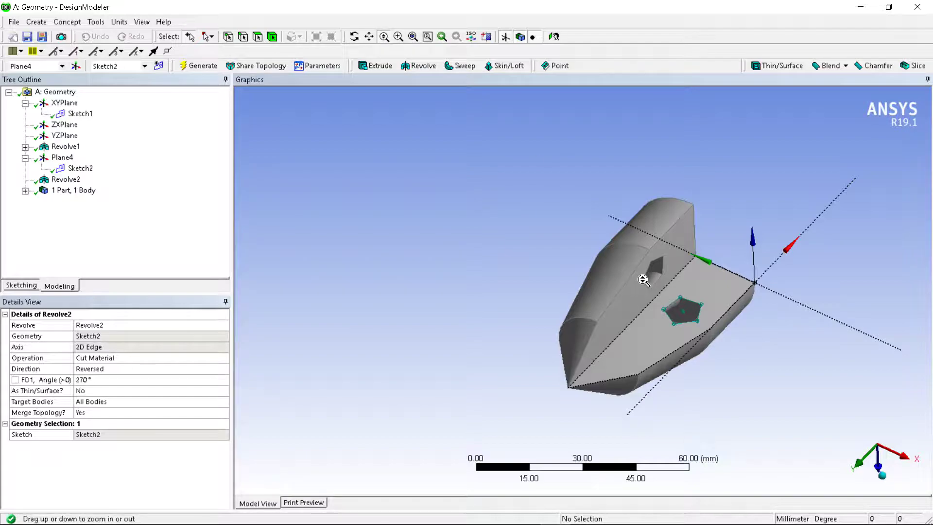
left_click_drag(609, 240, 702, 308)
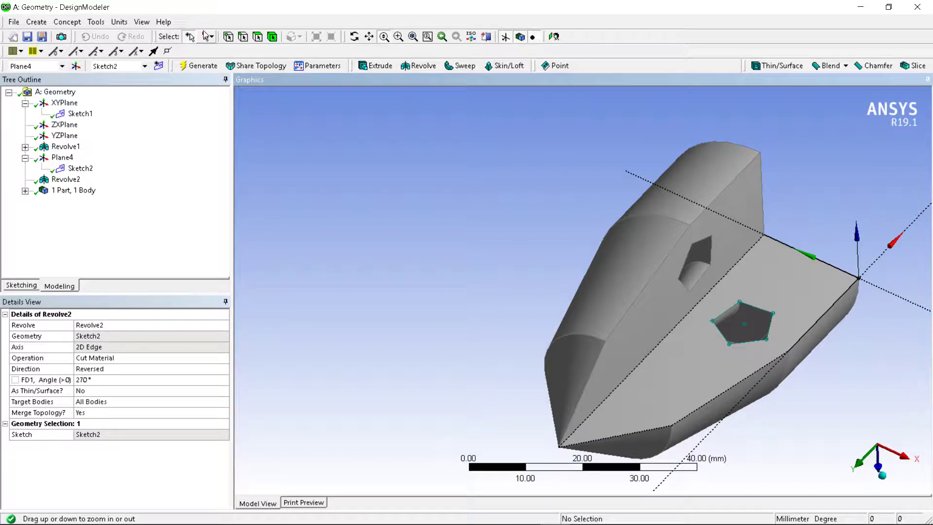
left_click_drag(317, 97, 647, 260)
scroll(647, 260, "up", 3)
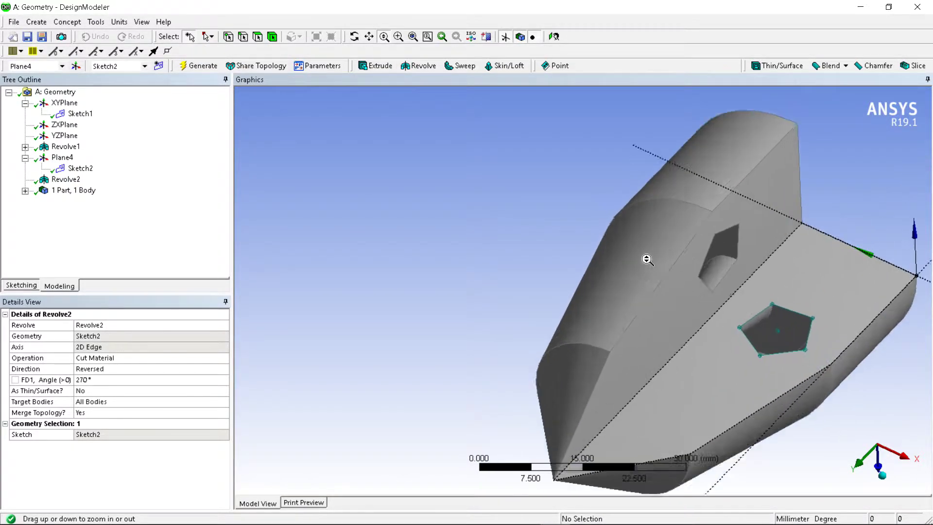
scroll(649, 259, "down", 1)
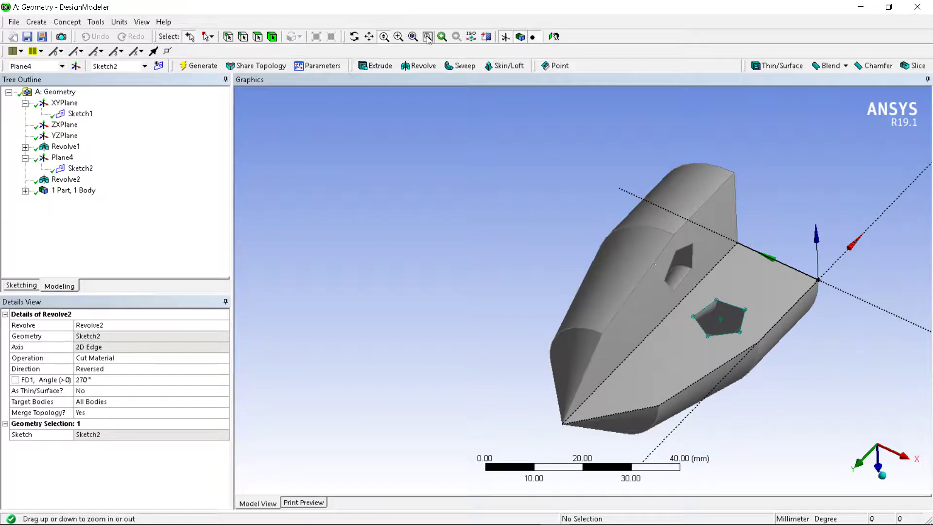
left_click(399, 37)
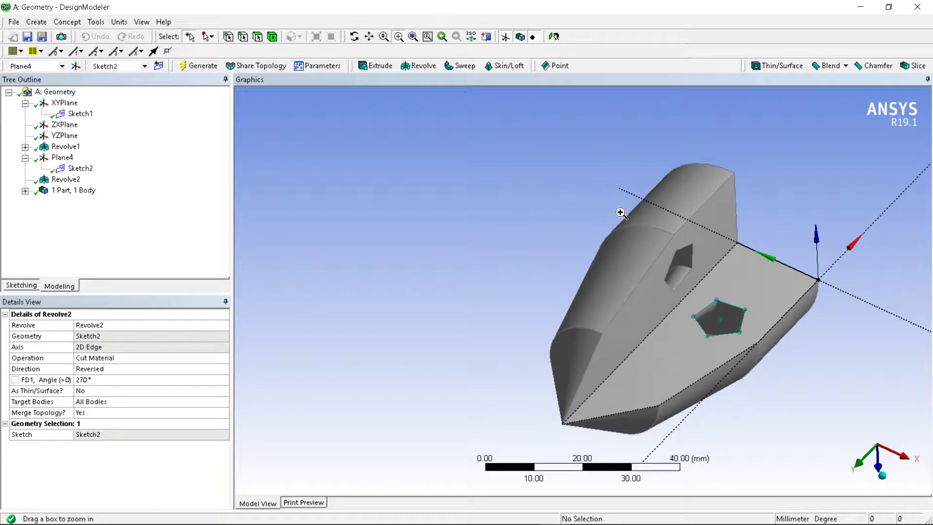
left_click_drag(621, 213, 703, 276)
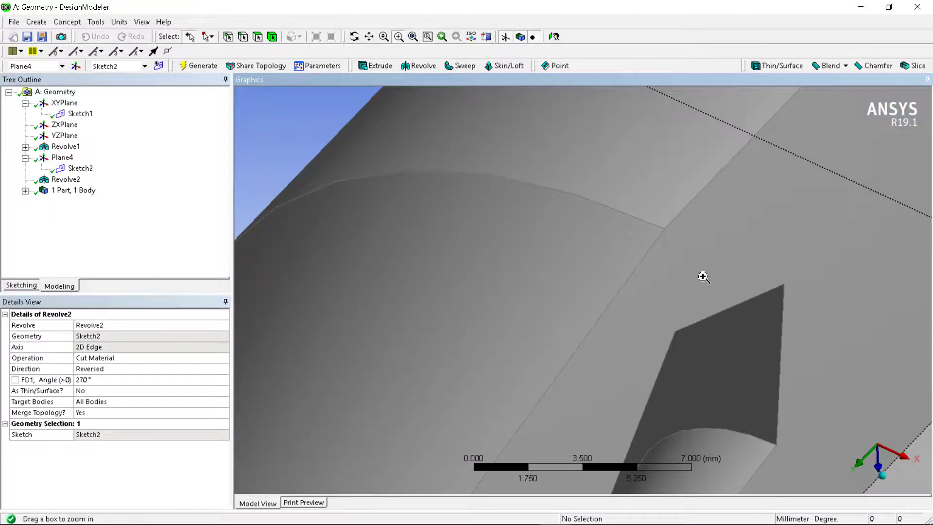
left_click_drag(772, 277, 798, 303)
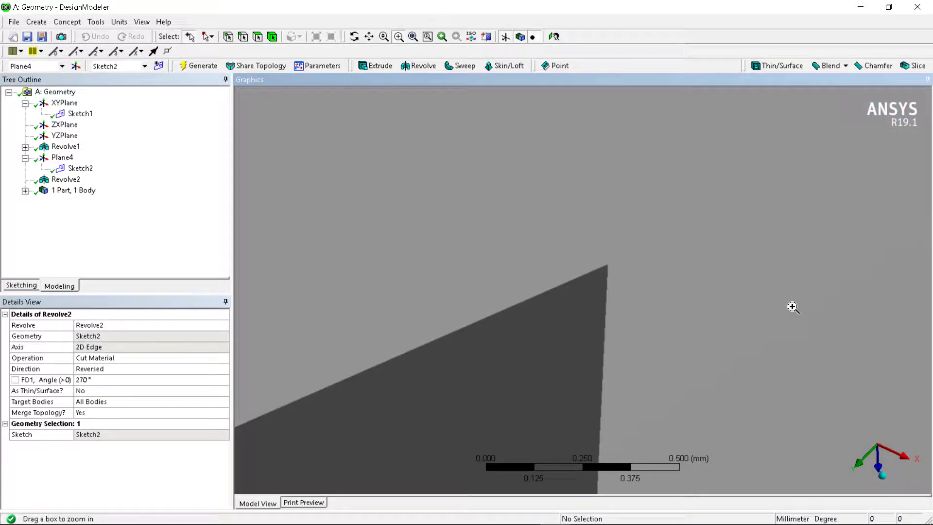
left_click(413, 37)
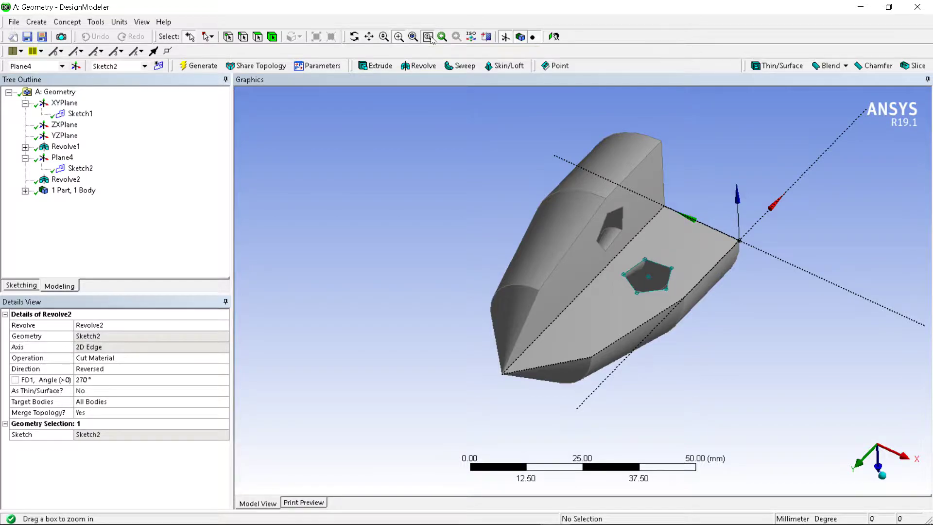
left_click(429, 37)
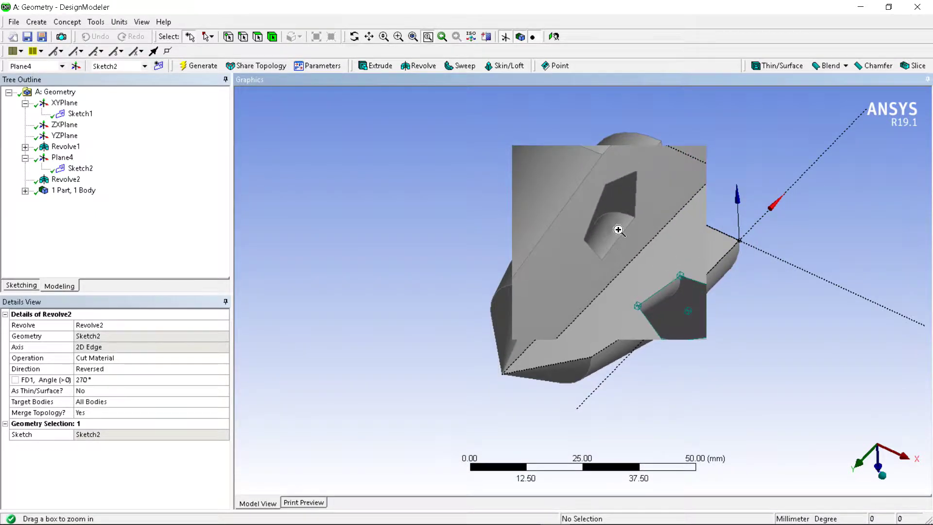
scroll(613, 238, "up", 3)
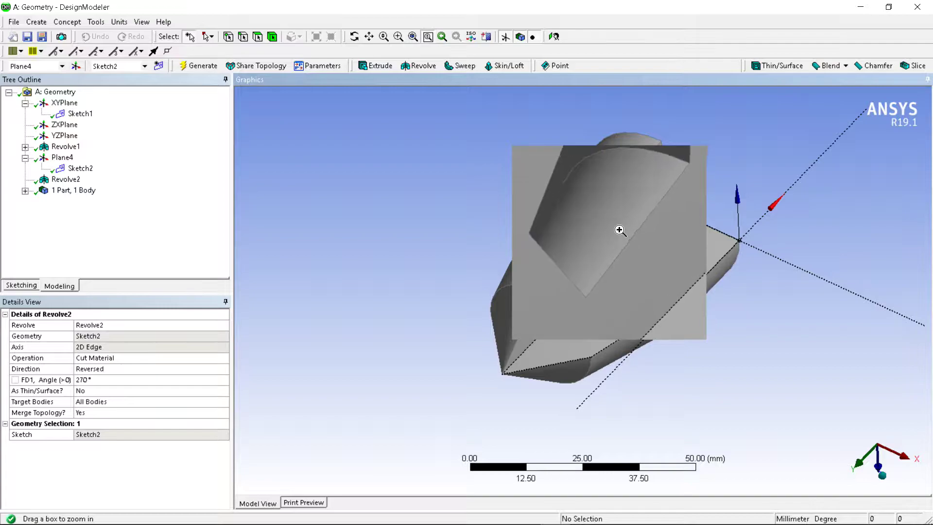
scroll(620, 230, "down", 3)
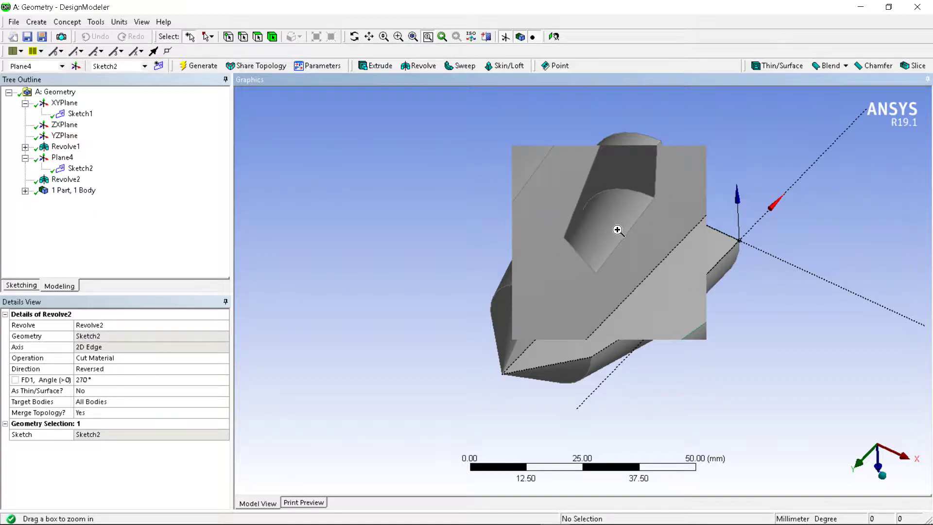
scroll(616, 231, "up", 3)
scroll(617, 231, "down", 2)
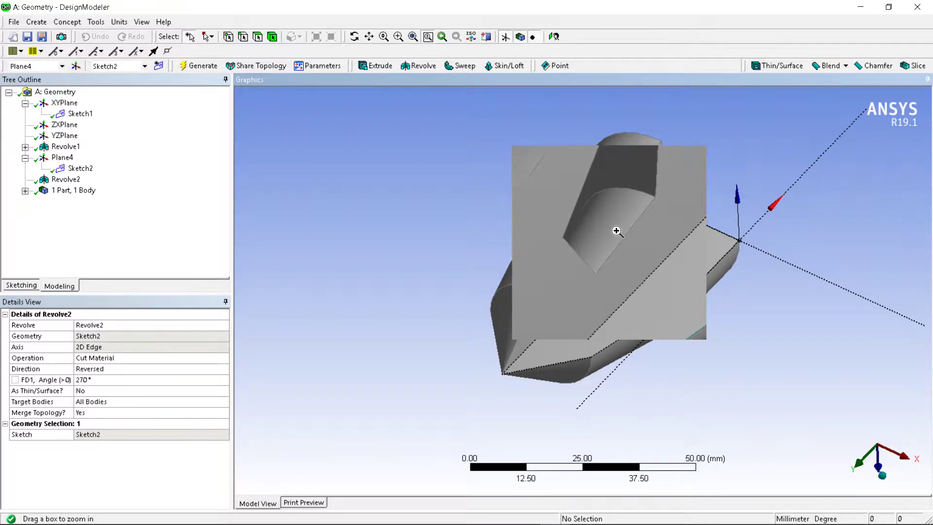
scroll(616, 231, "up", 2)
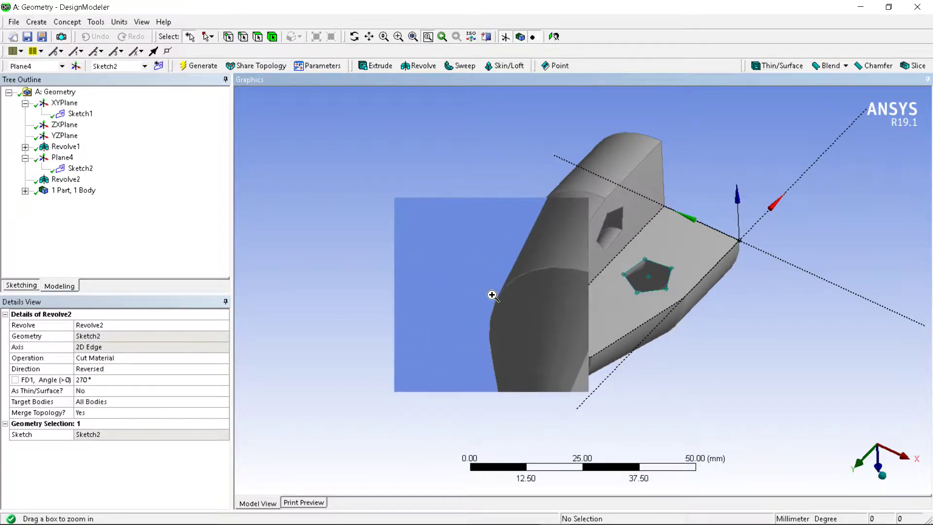
scroll(503, 380, "up", 3)
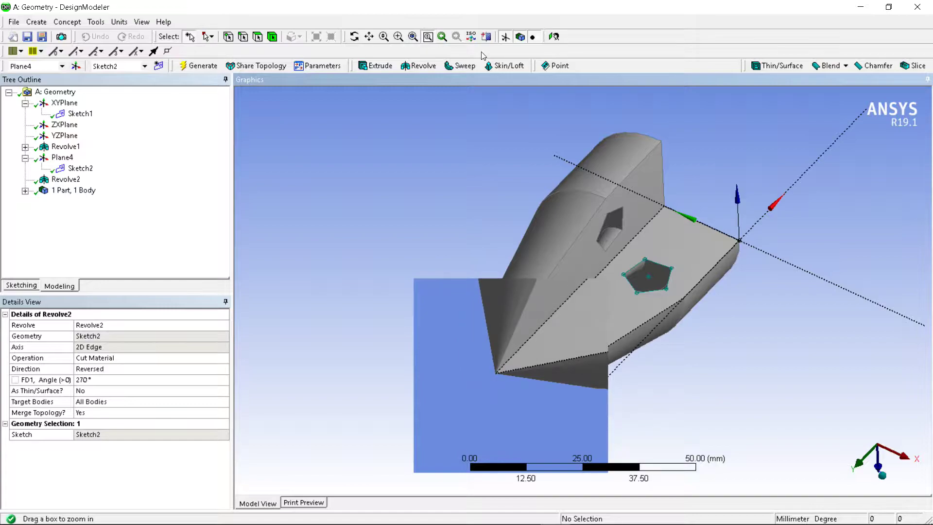
left_click(427, 37)
- Keep Revolve2's direction as Reversed and regenerate the model
scroll(528, 284, "down", 2)
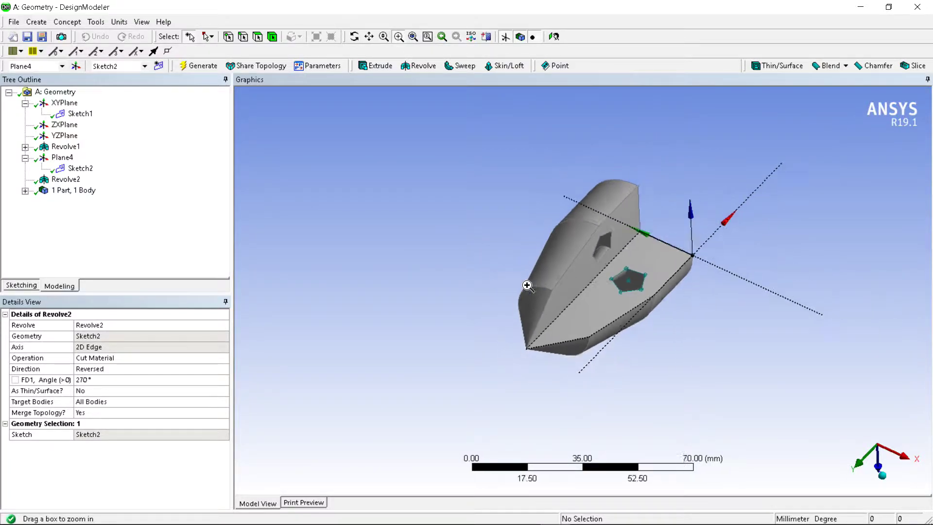
scroll(511, 278, "up", 1)
scroll(505, 254, "down", 2)
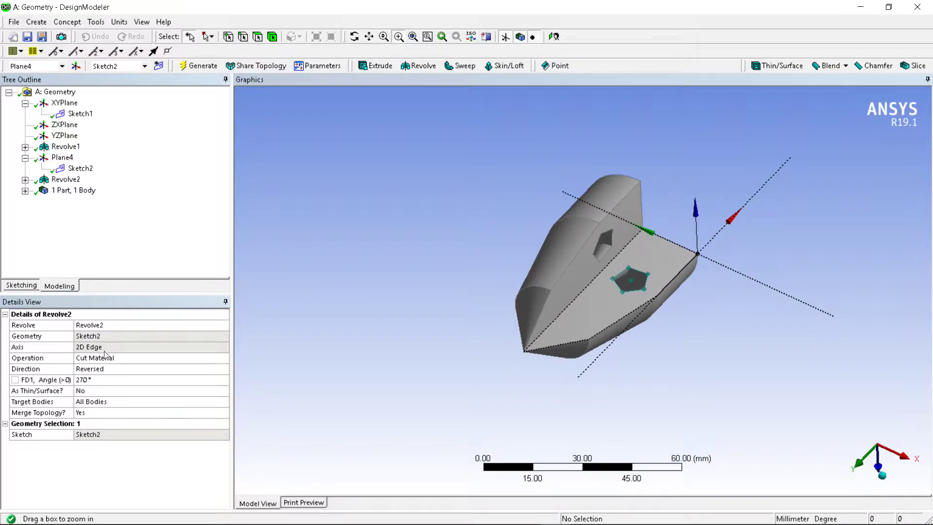
left_click(115, 370)
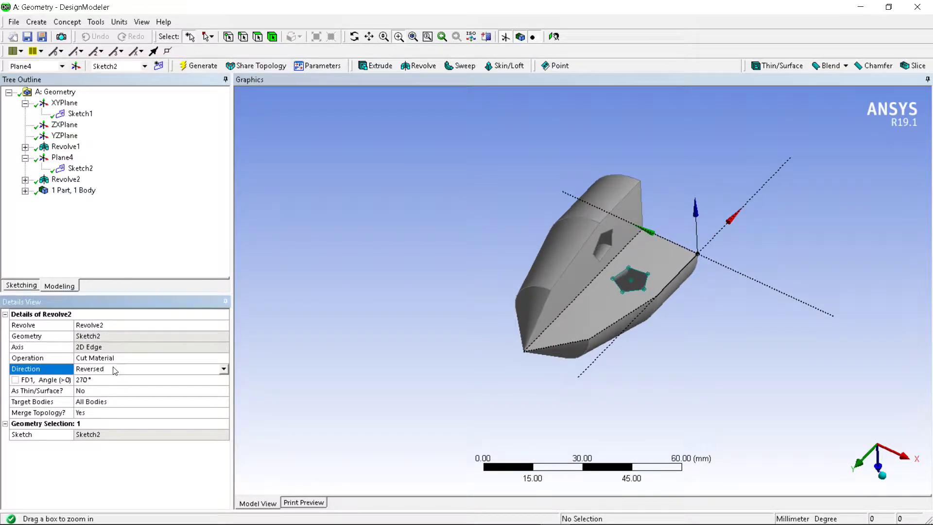
left_click(224, 370)
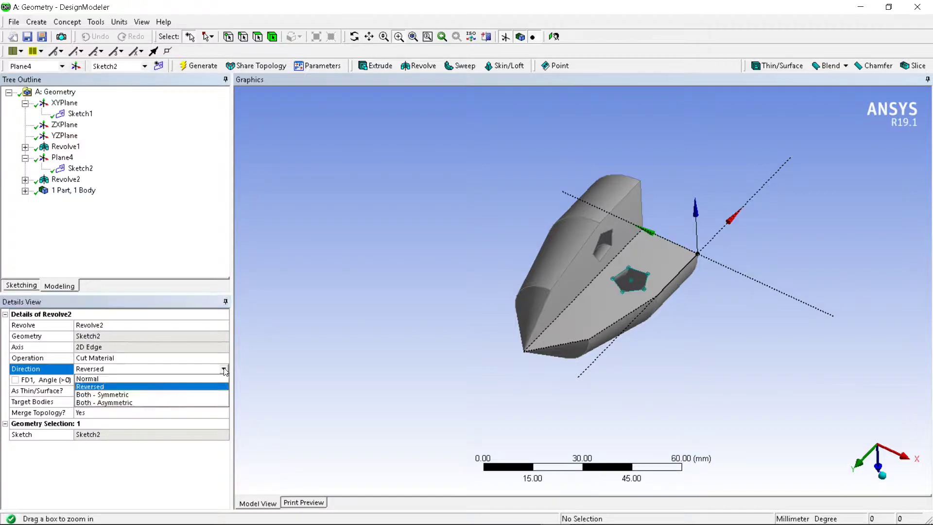
left_click(118, 386)
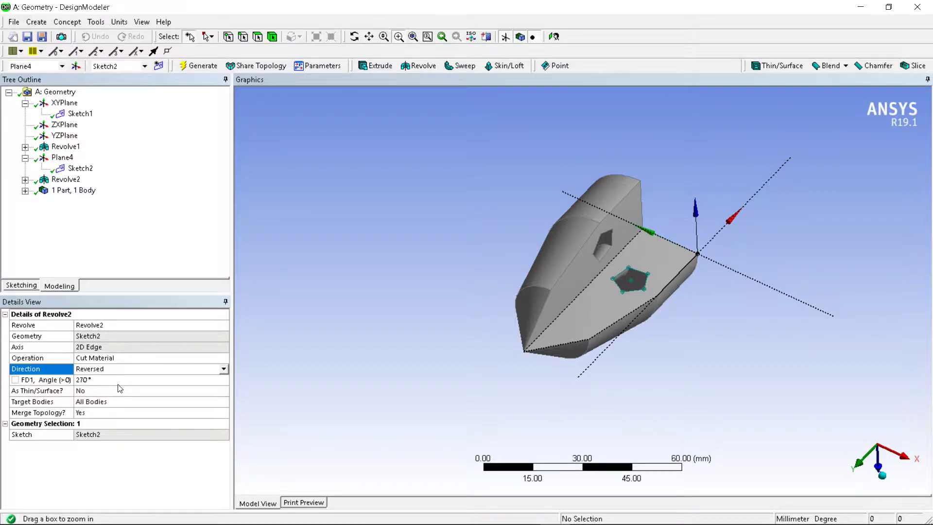
left_click(198, 69)
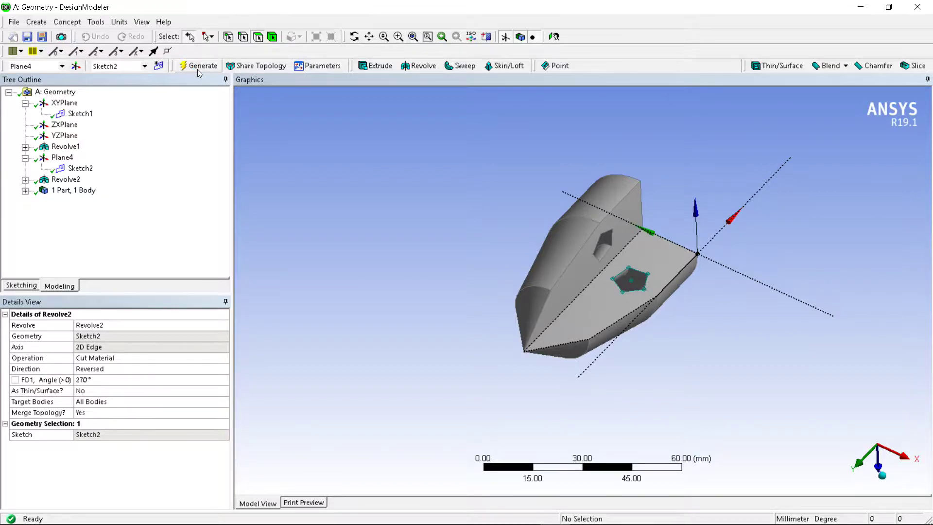
- Switch the Revolve2 pentagonal cut to Normal, regenerate, and inspect the result
left_click(113, 362)
left_click(128, 370)
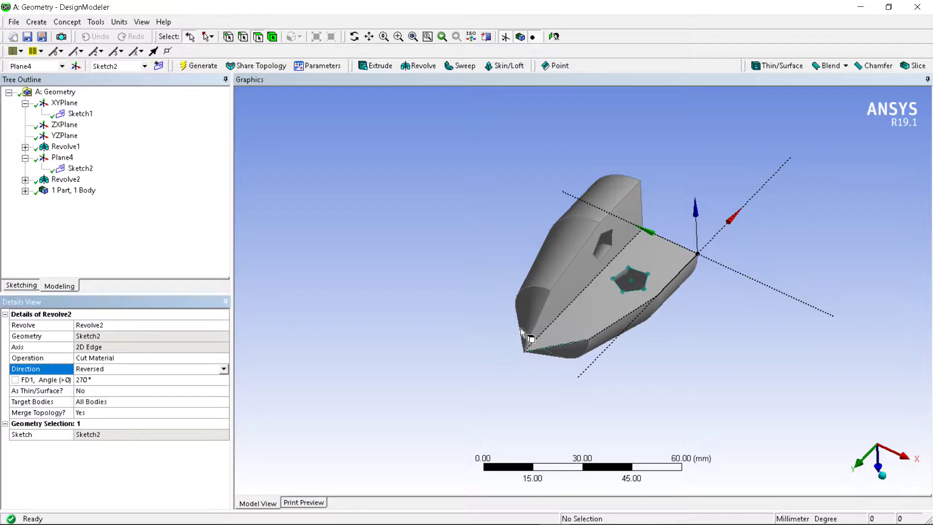
middle_click_drag(521, 328, 468, 321)
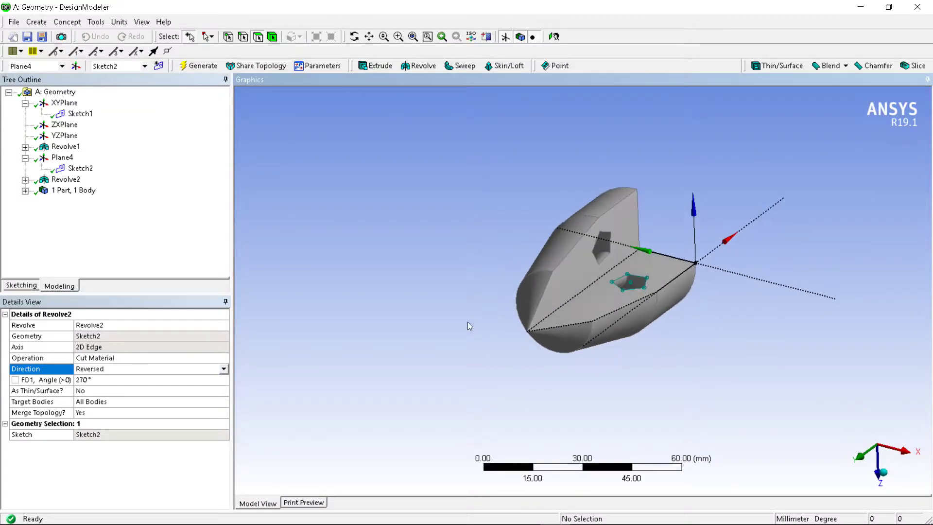
left_click(223, 369)
left_click(144, 381)
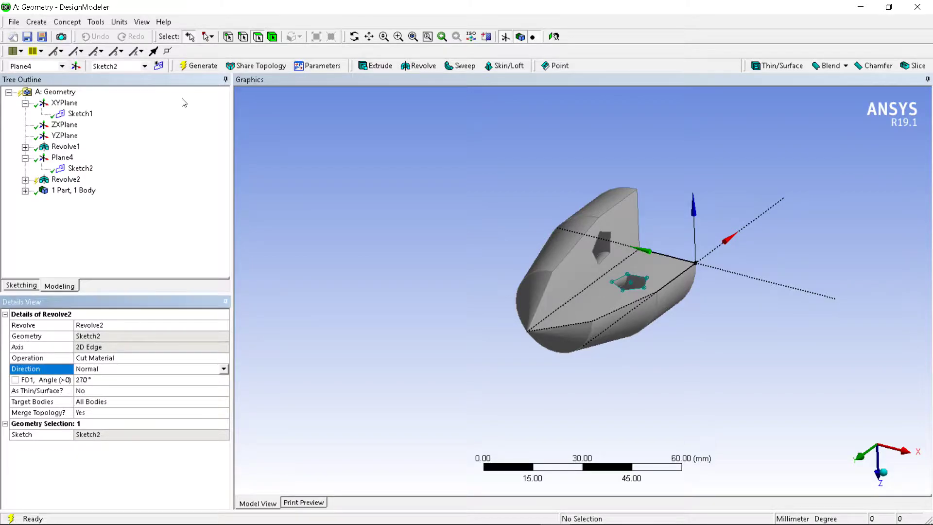
left_click(195, 70)
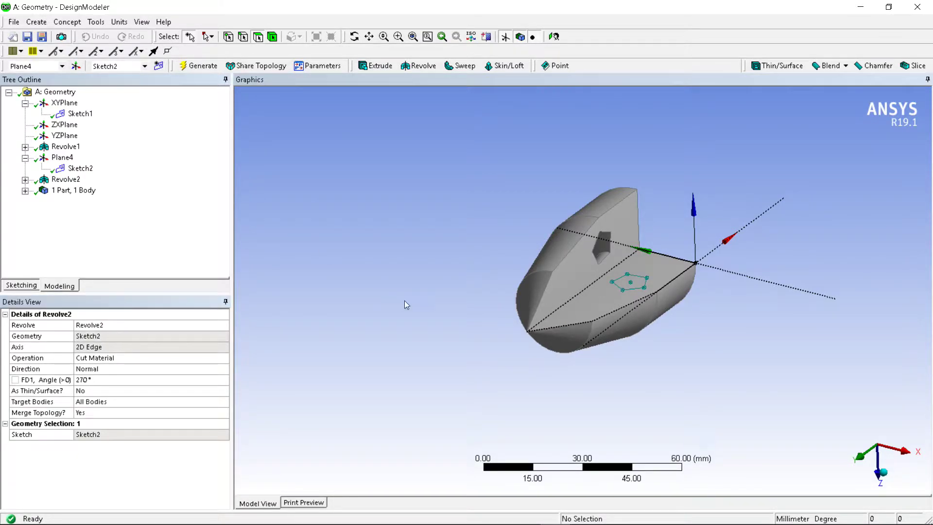
middle_click_drag(405, 302, 389, 285)
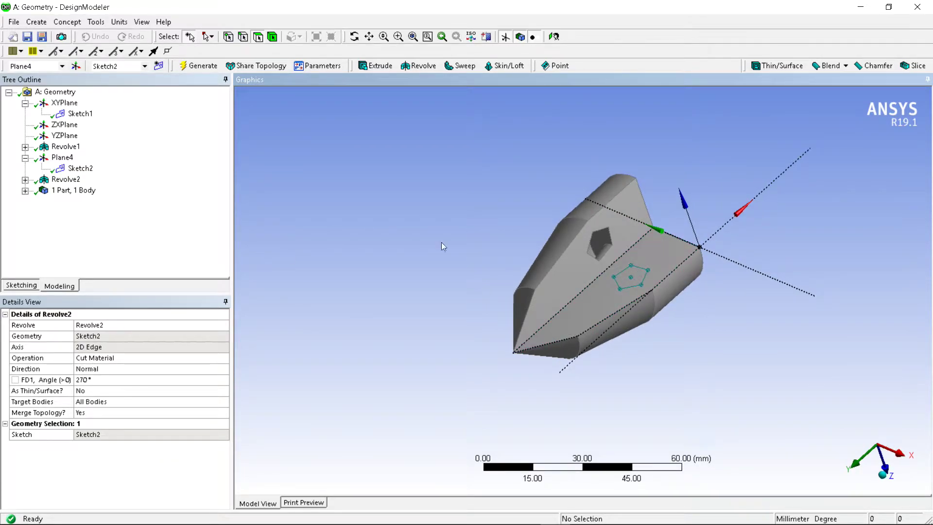
middle_click_drag(441, 243, 398, 247)
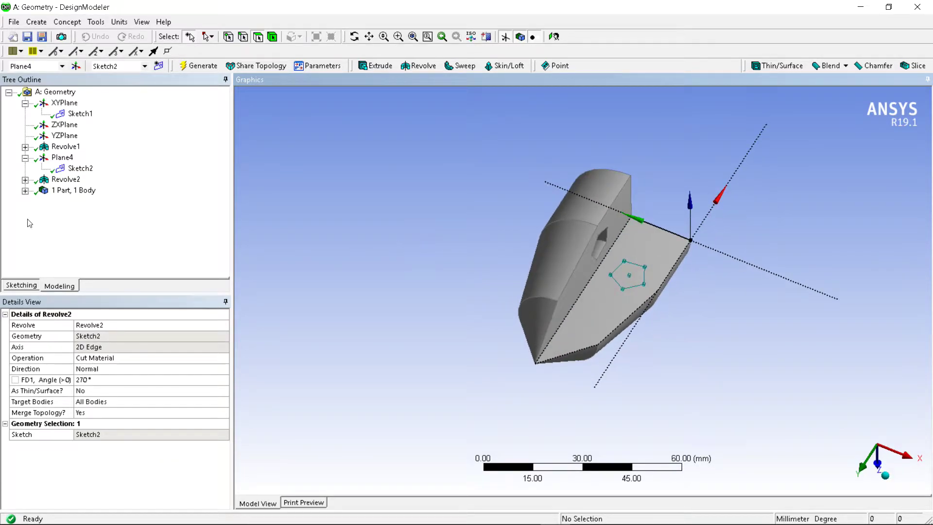
- Return the Revolve2 cut direction to Reversed and regenerate
left_click(102, 369)
left_click(224, 369)
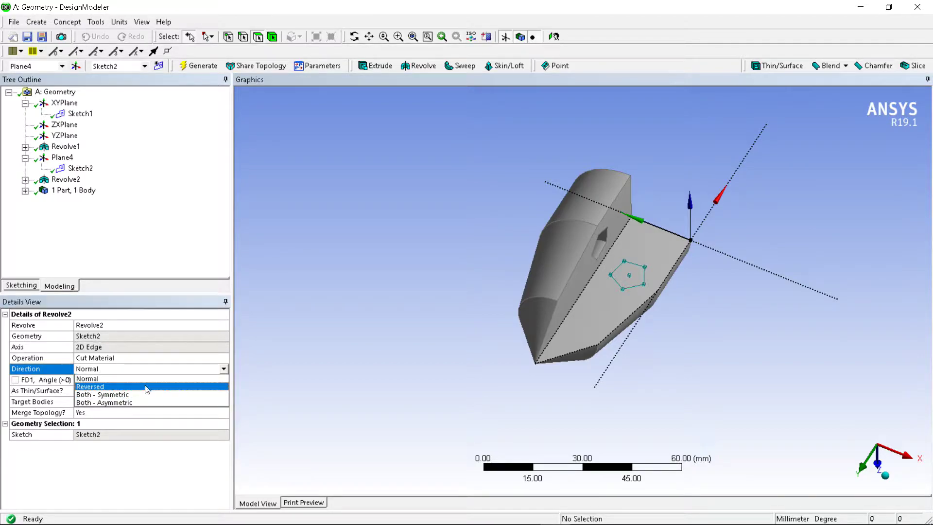
left_click(145, 387)
left_click(199, 65)
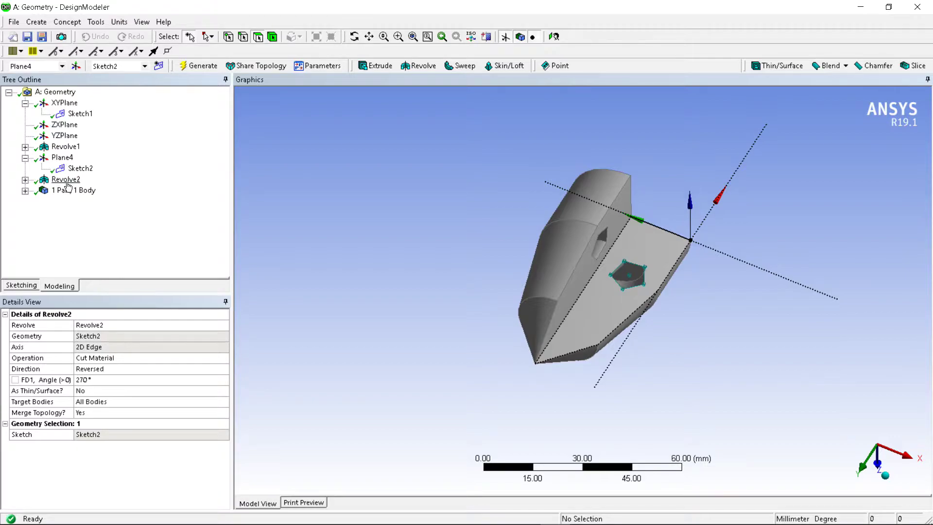
- Keep Revolve1 as Add Material, set its direction to Reversed, and regenerate the 270° solid
left_click(65, 147)
left_click(144, 359)
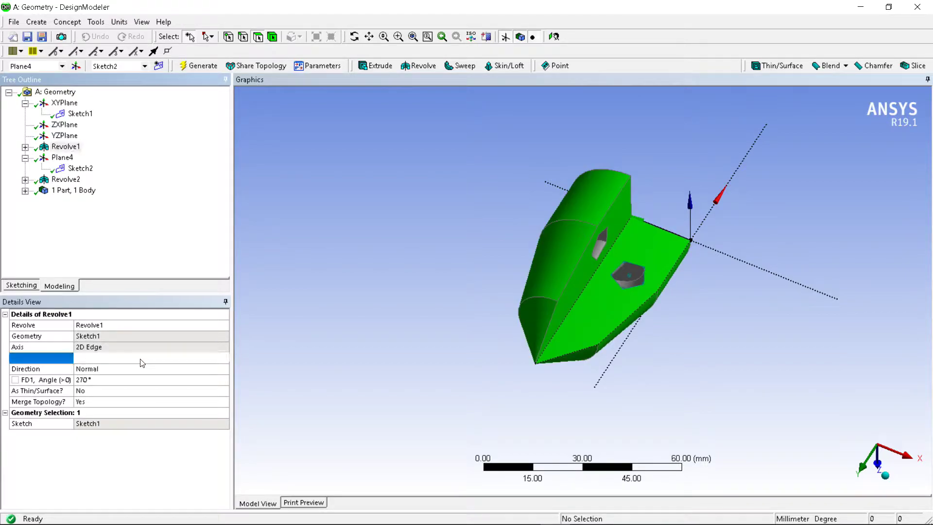
left_click(224, 359)
left_click(210, 362)
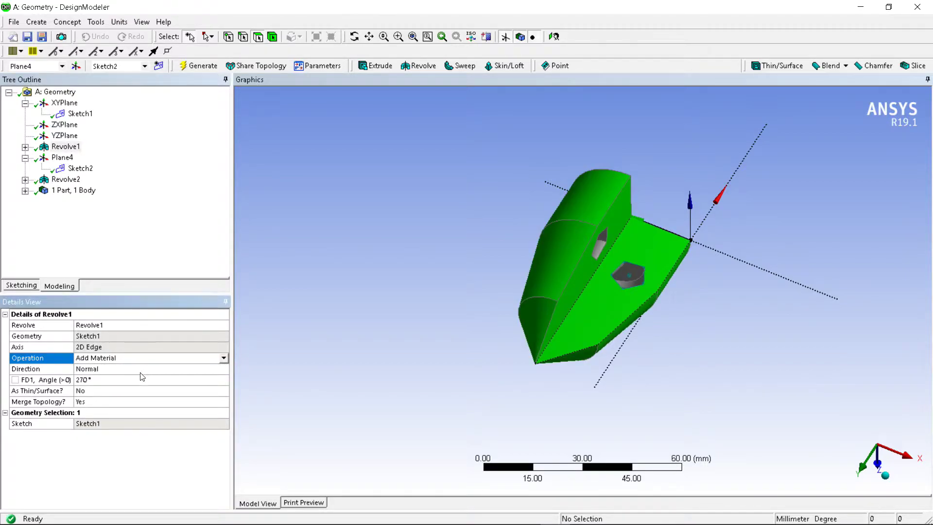
left_click(140, 371)
left_click(221, 372)
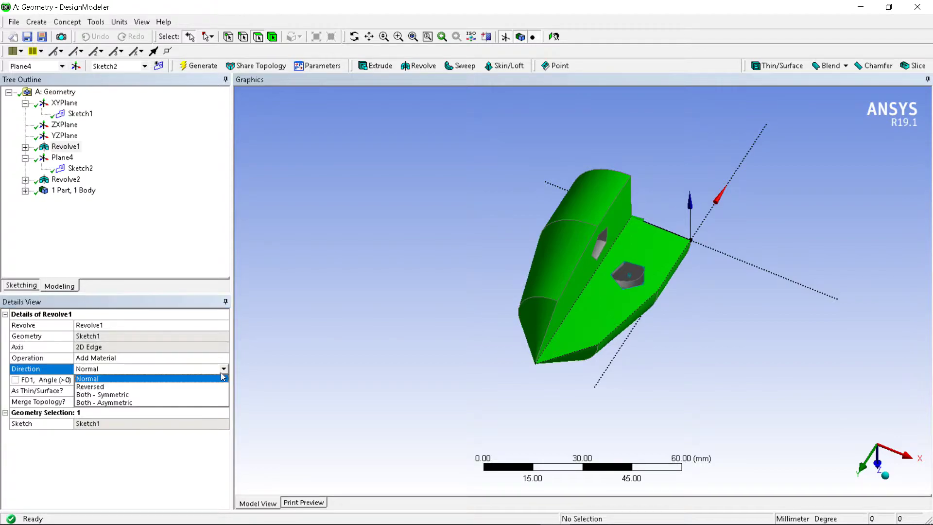
left_click(137, 388)
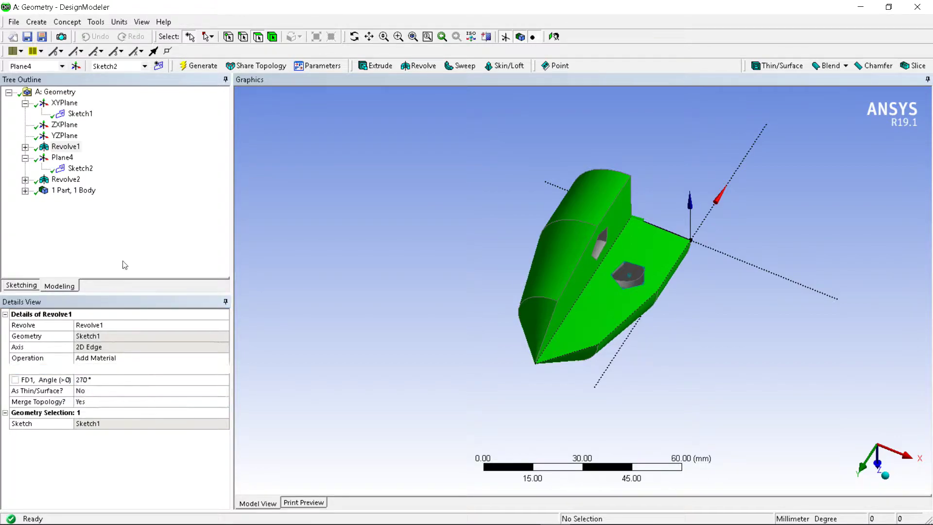
left_click(191, 67)
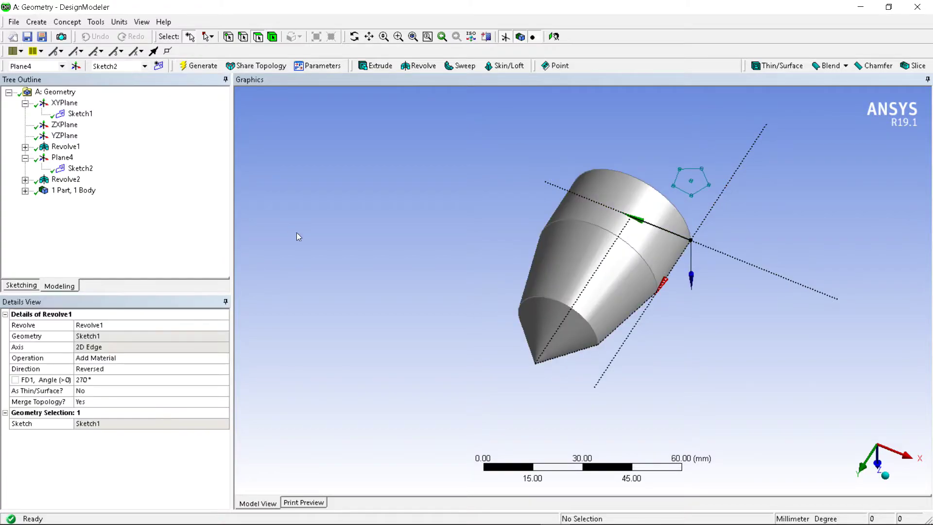
middle_click_drag(431, 338, 621, 328)
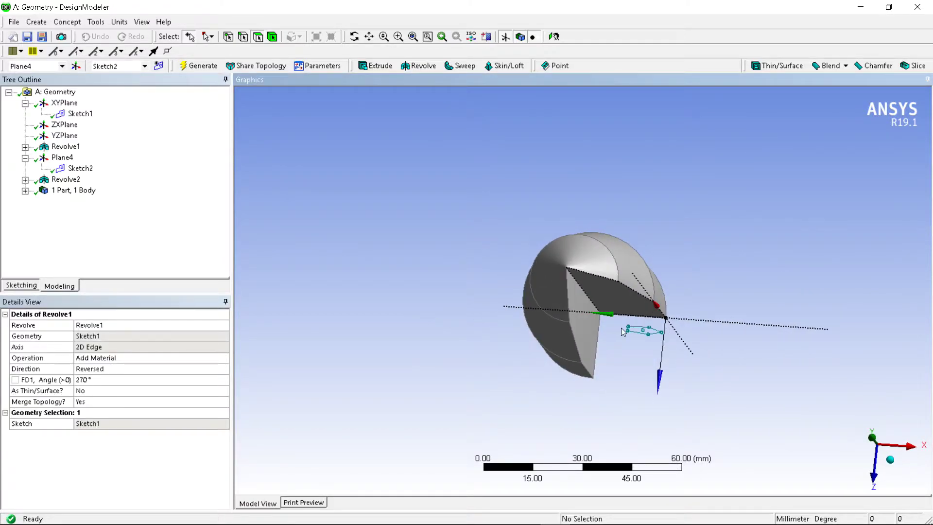
left_click(119, 370)
- Set Revolve1 to Both - Symmetric with a 30° angle, regenerating a narrow wedge
left_click(214, 369)
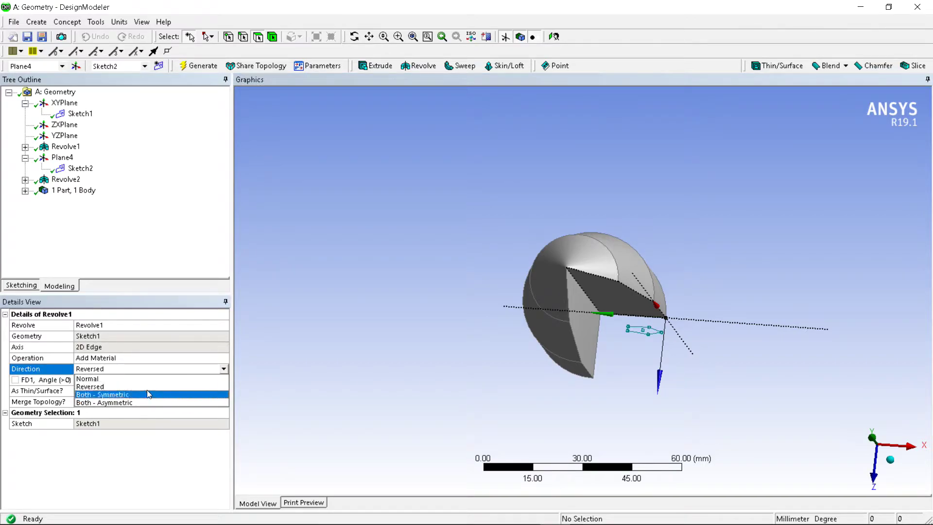
left_click(148, 395)
mouse_move(449, 316)
middle_mouse_down()
mouse_move(463, 338)
mouse_move(459, 304)
middle_mouse_up()
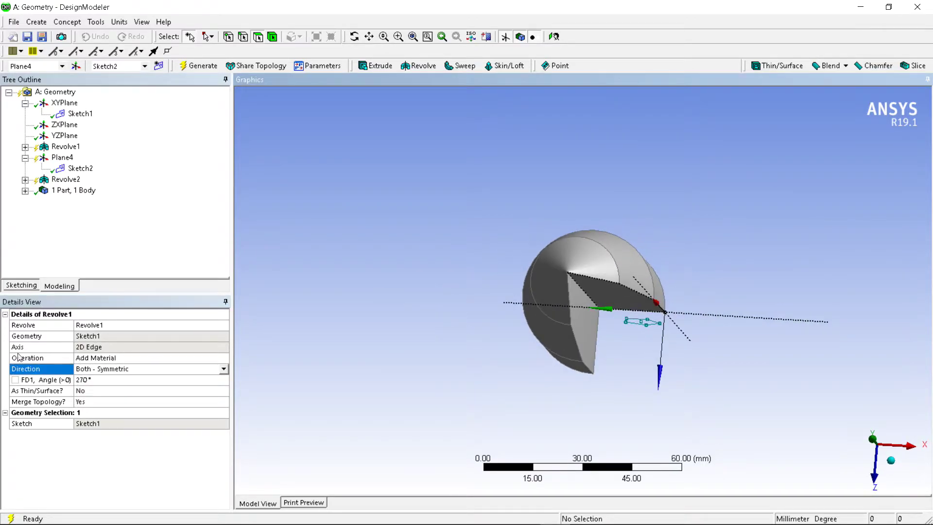
left_click(97, 381)
type("3")
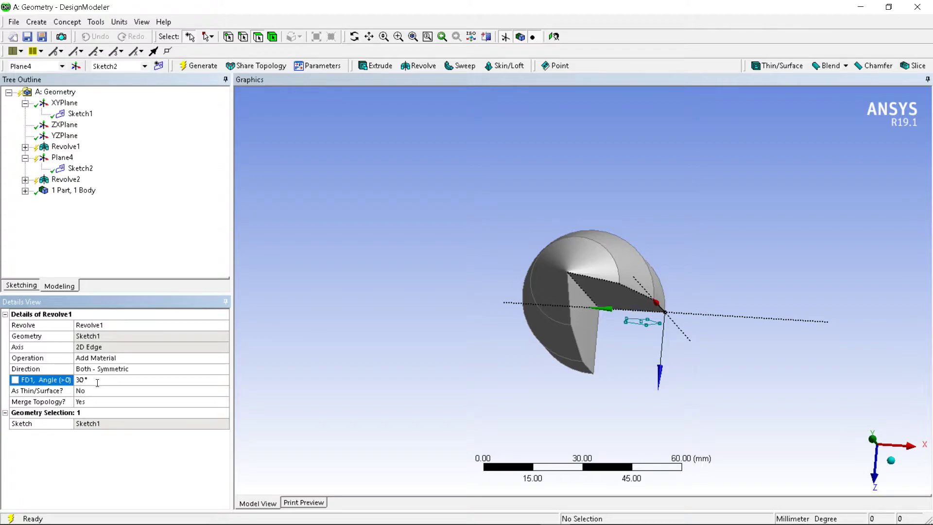
left_click(180, 68)
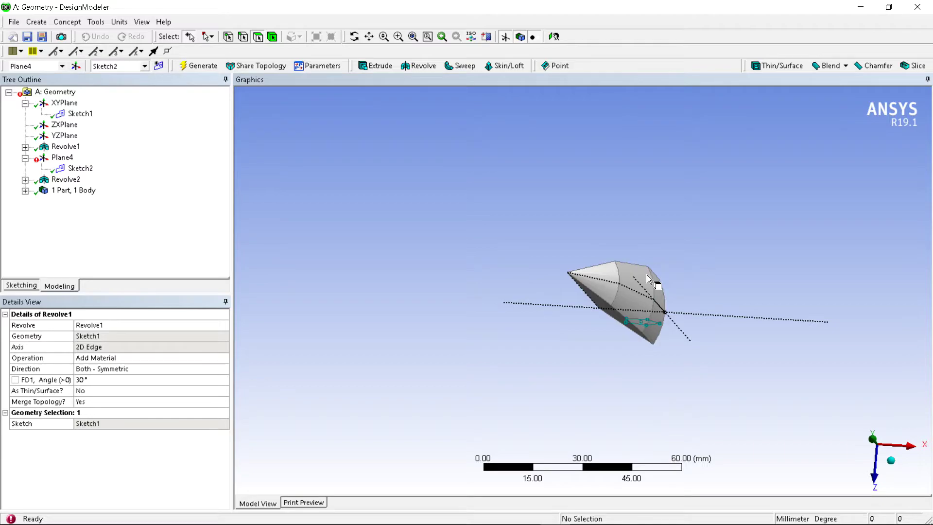
scroll(643, 270, "up", 3)
middle_click_drag(493, 196, 540, 223)
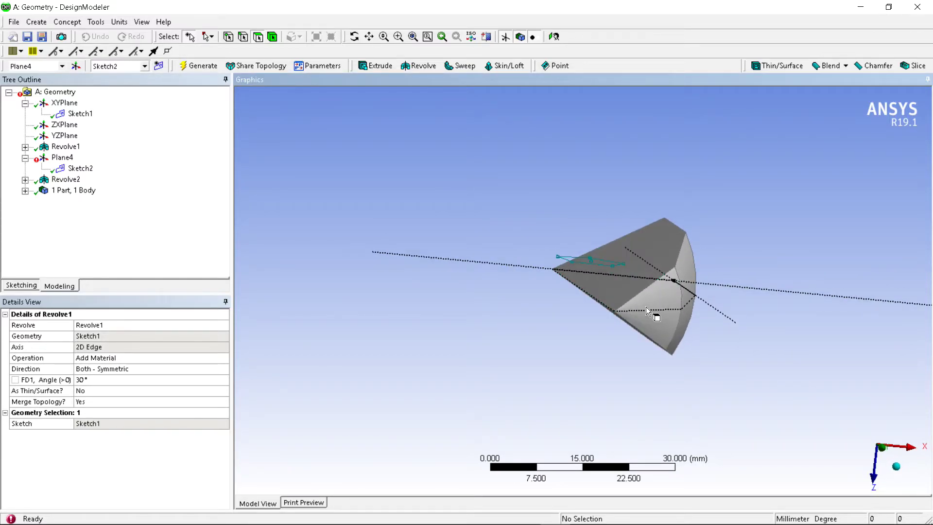
scroll(629, 311, "down", 1)
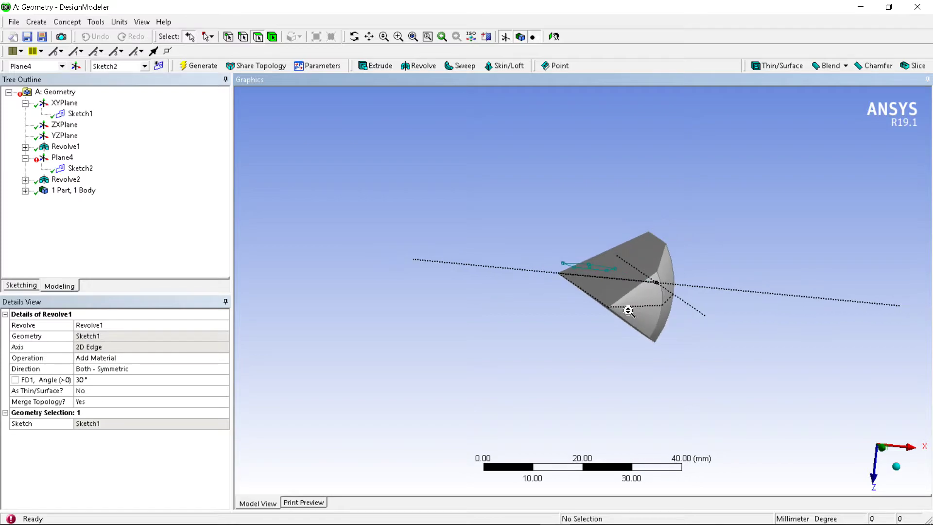
left_click(130, 370)
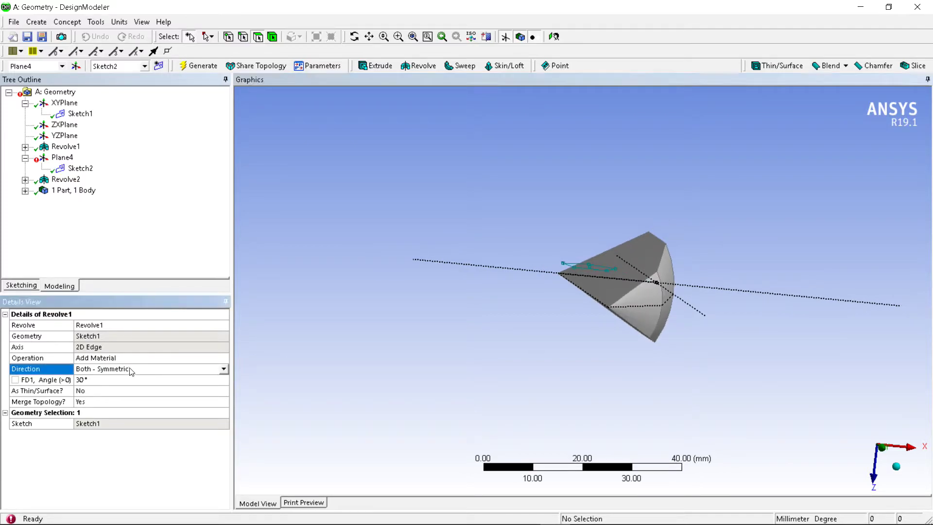
- Switch Revolve1 to Both - Asymmetric with a 50° second angle and regenerate
left_click(223, 369)
left_click(152, 400)
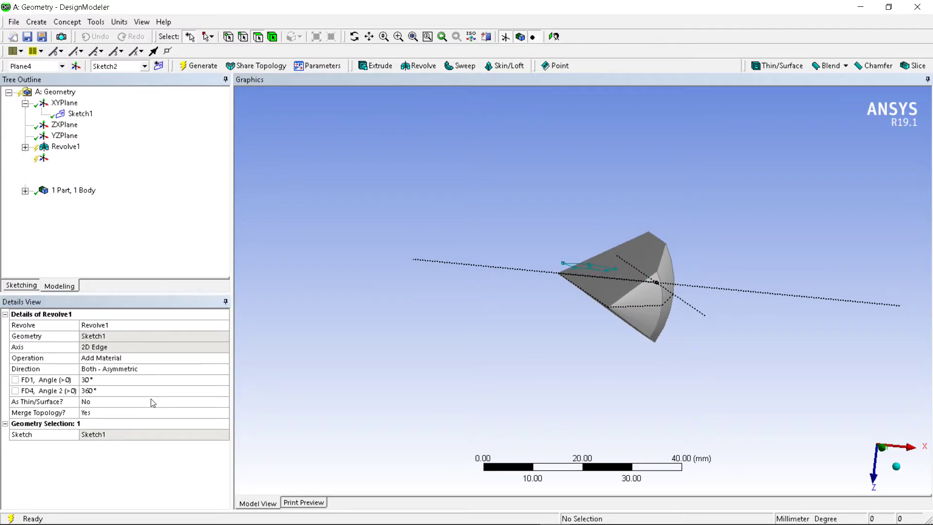
left_click(105, 389)
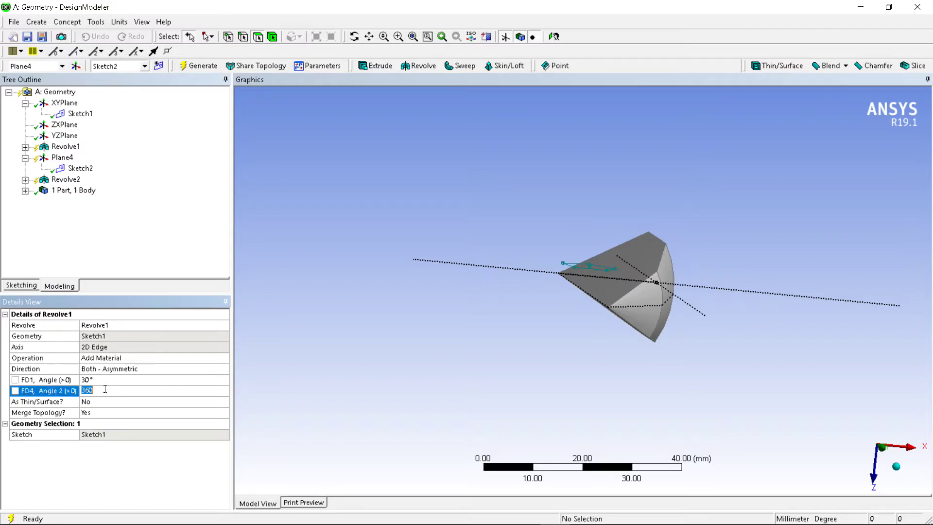
type("50")
key("Return")
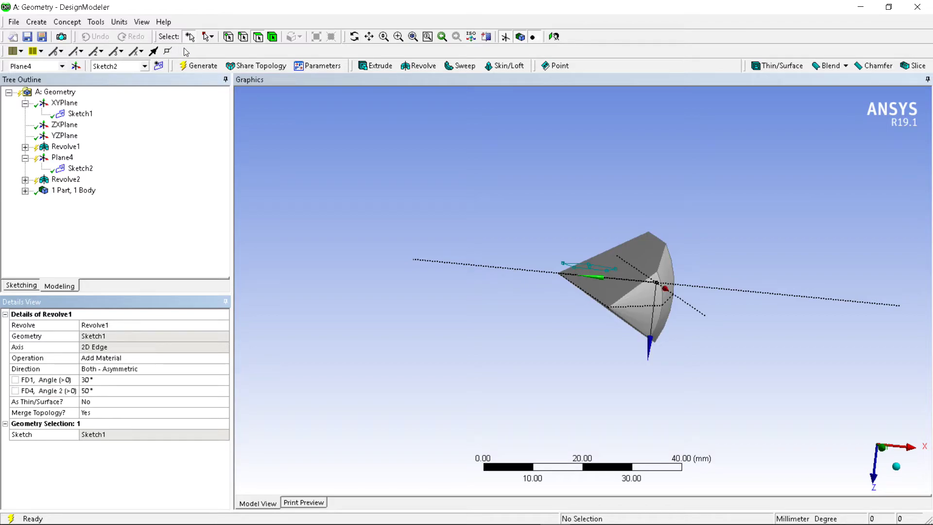
left_click(194, 64)
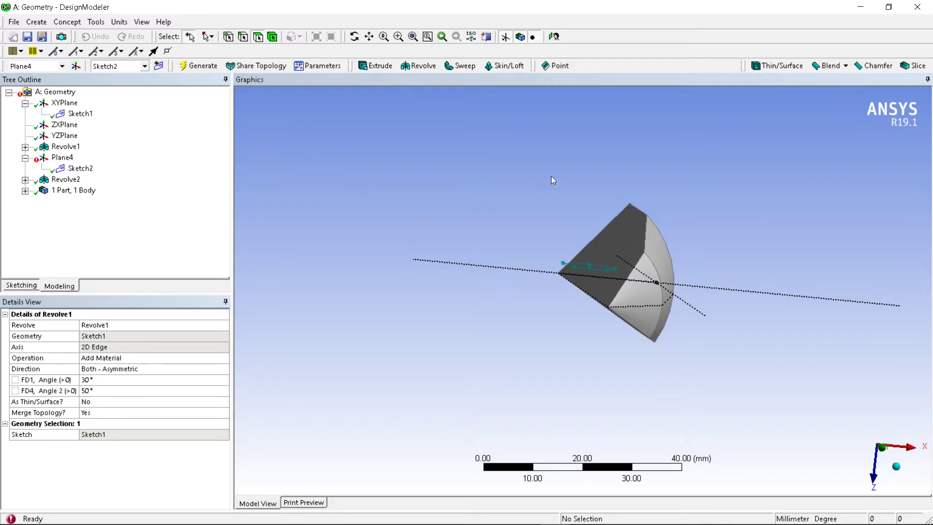
middle_click_drag(551, 176, 529, 189)
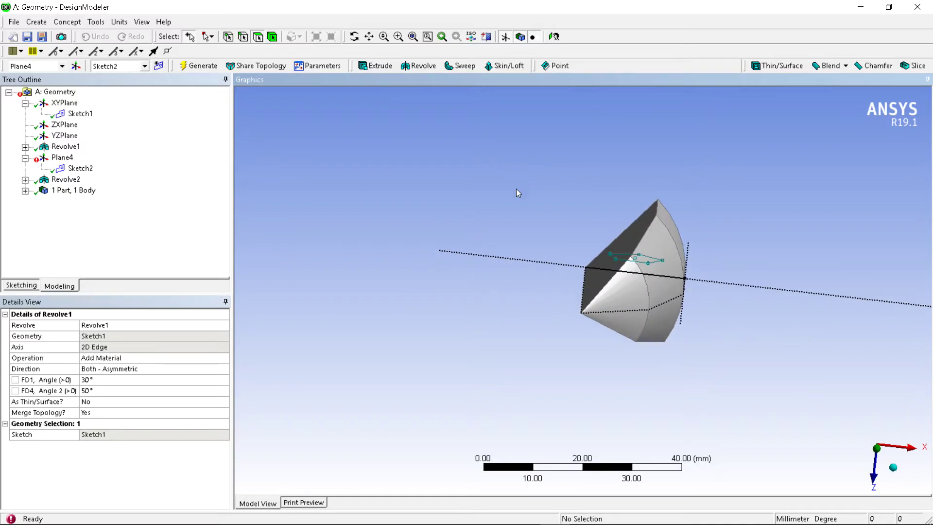
left_click(139, 369)
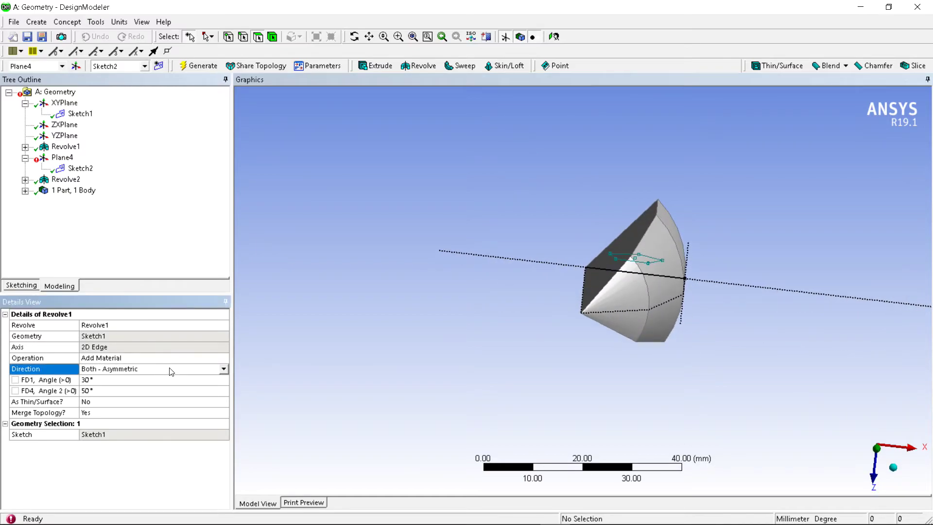
left_click(224, 370)
left_click(209, 372)
- Look over the 30°/50° asymmetric wedge and display the Revolve2 cut's properties
scroll(506, 302, "down", 1)
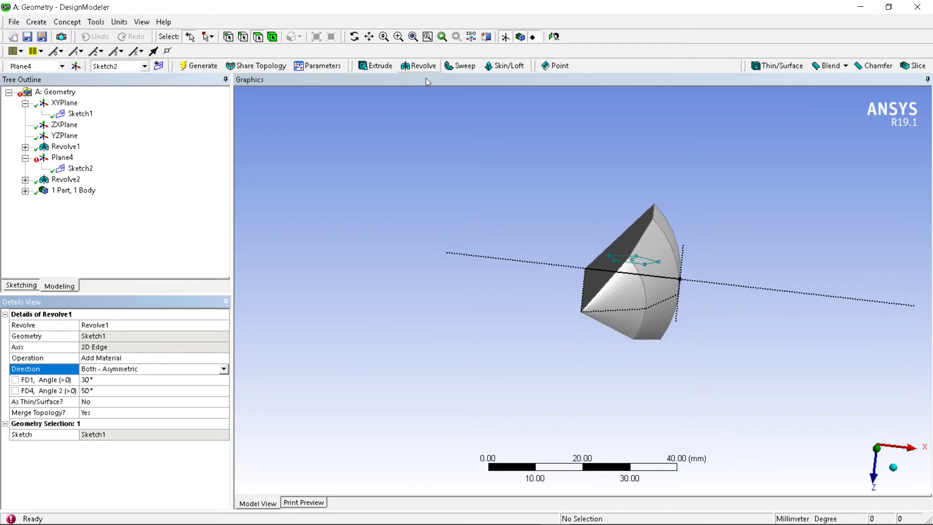
middle_click_drag(532, 193, 554, 236)
scroll(583, 187, "down", 3)
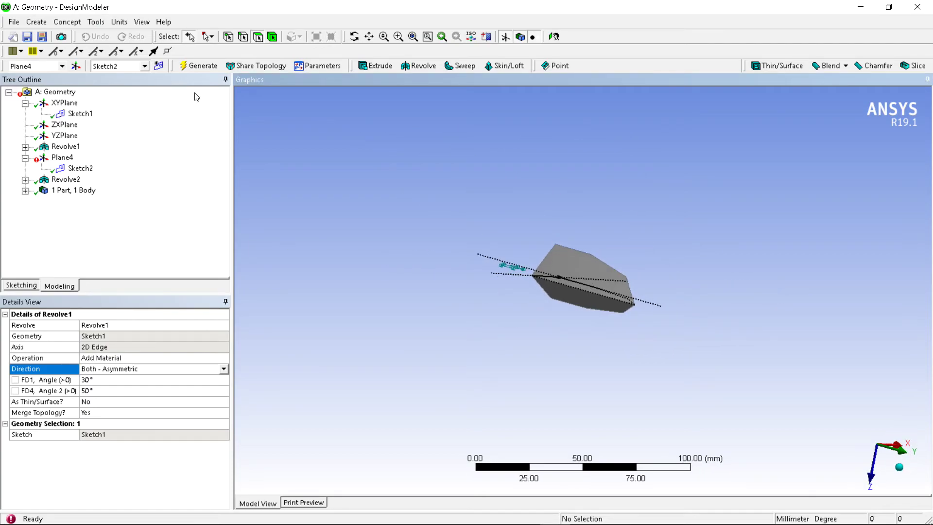
left_click(198, 66)
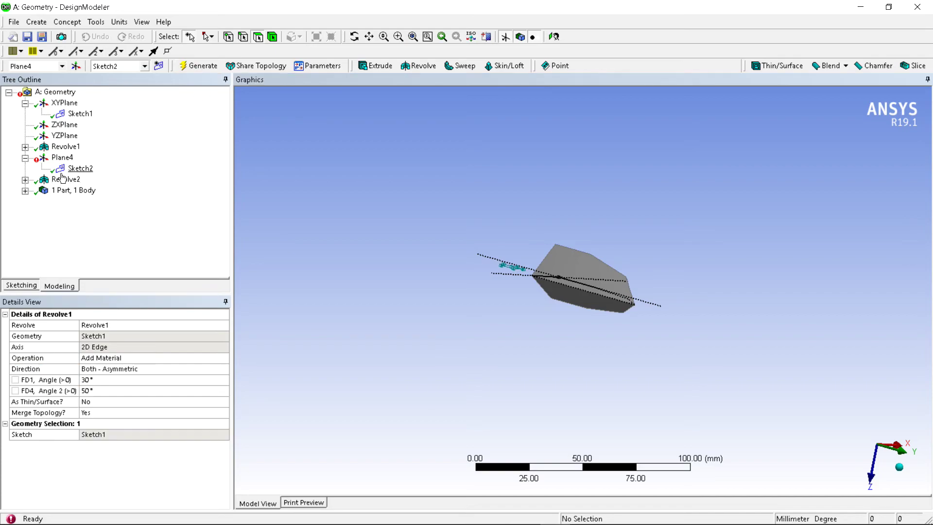
left_click(63, 180)
scroll(559, 256, "up", 4)
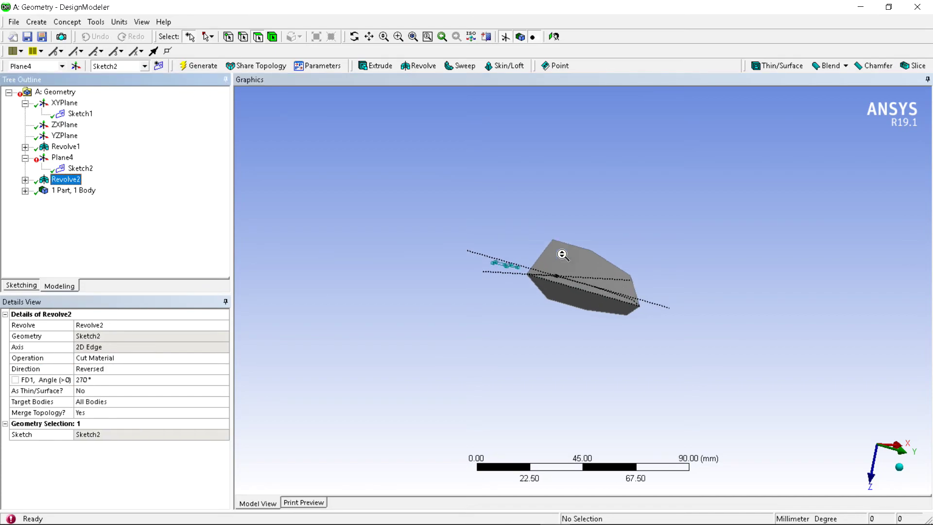
middle_click_drag(642, 187, 588, 180)
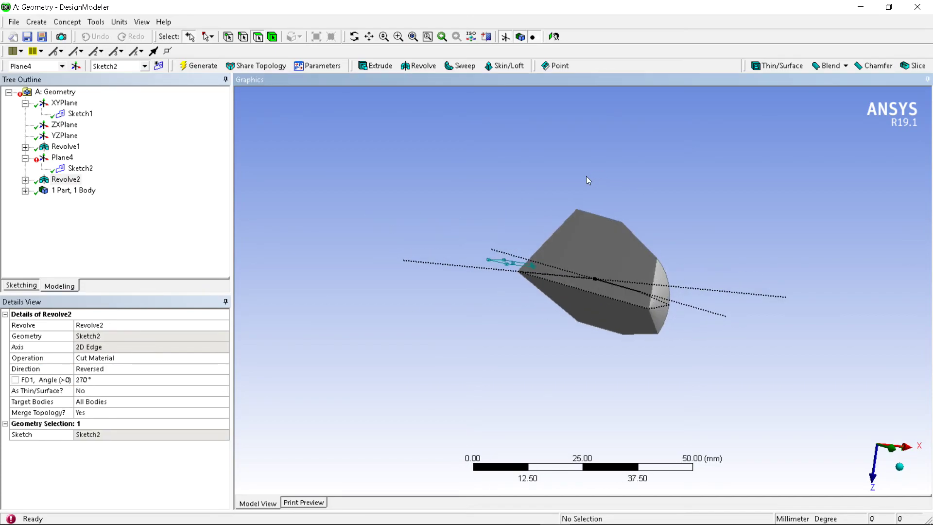